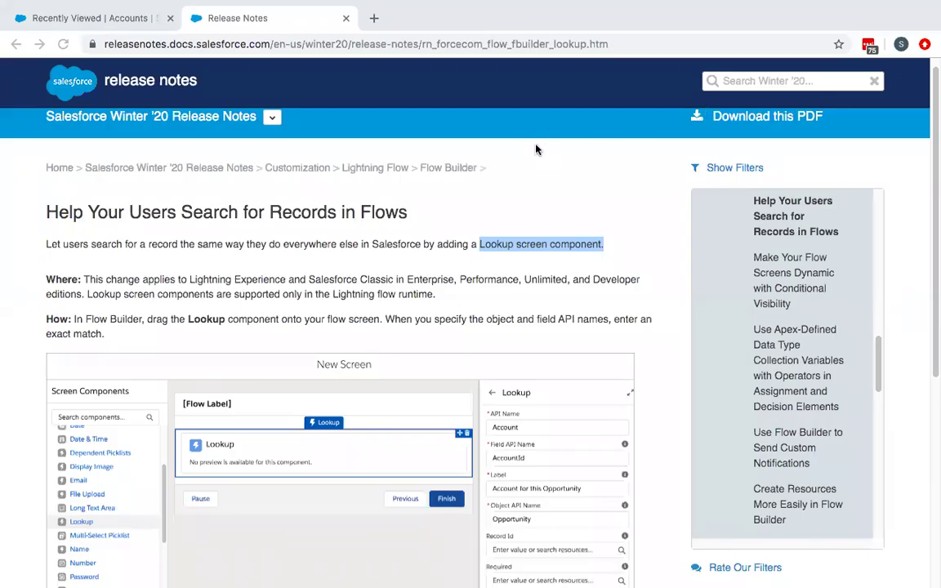
Step: Read the release note on helping users search for records in flows with the Lookup screen component
click(490, 204)
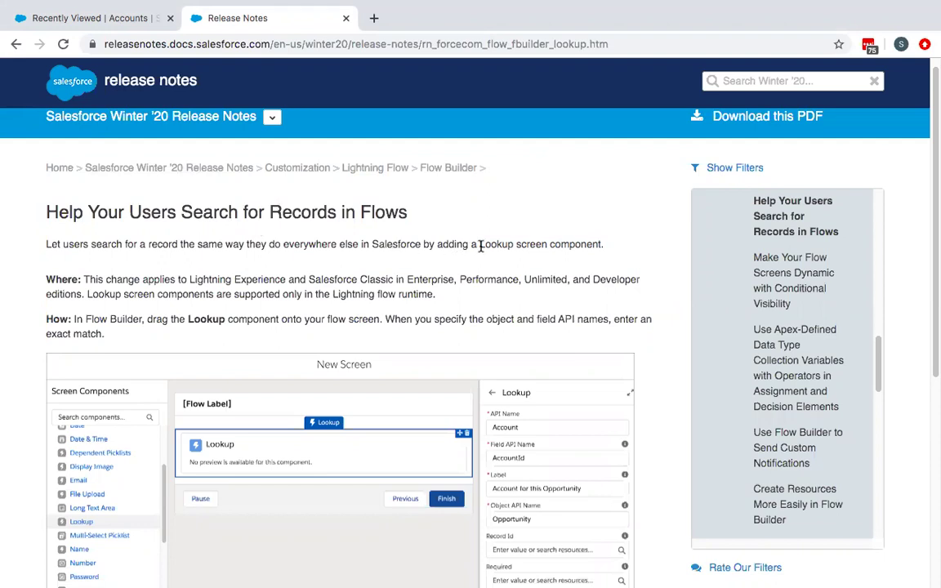
drag(480, 246, 603, 251)
click(553, 262)
scroll(457, 246, down, 1)
scroll(456, 246, down, 1)
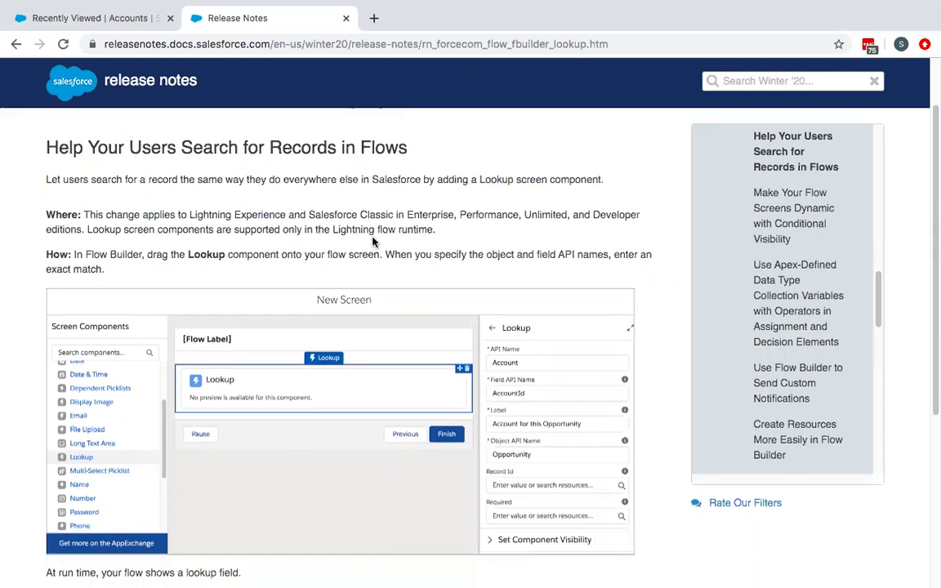
Step: Switch to the Salesforce org, find Flows in Setup and create a new Screen Flow
click(108, 24)
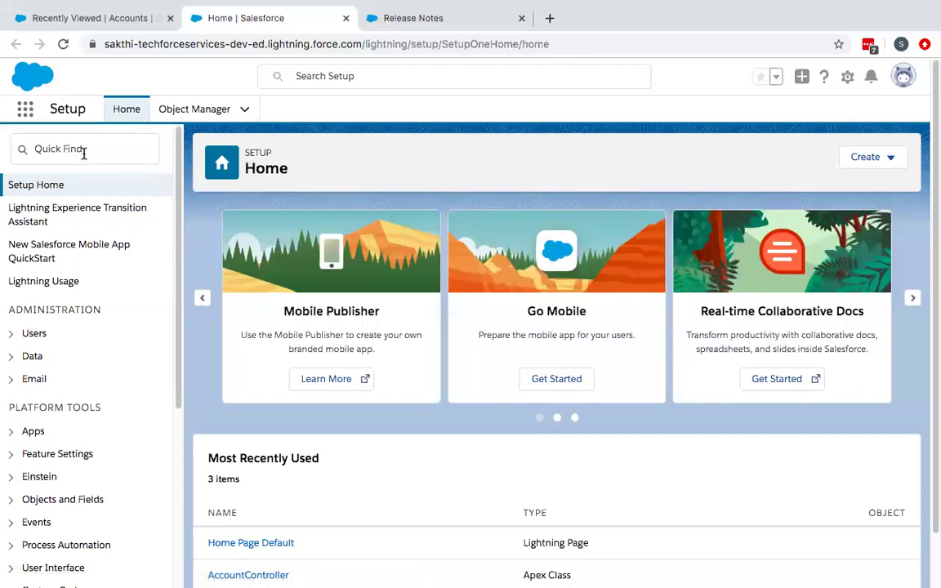
click(97, 147)
text(f)
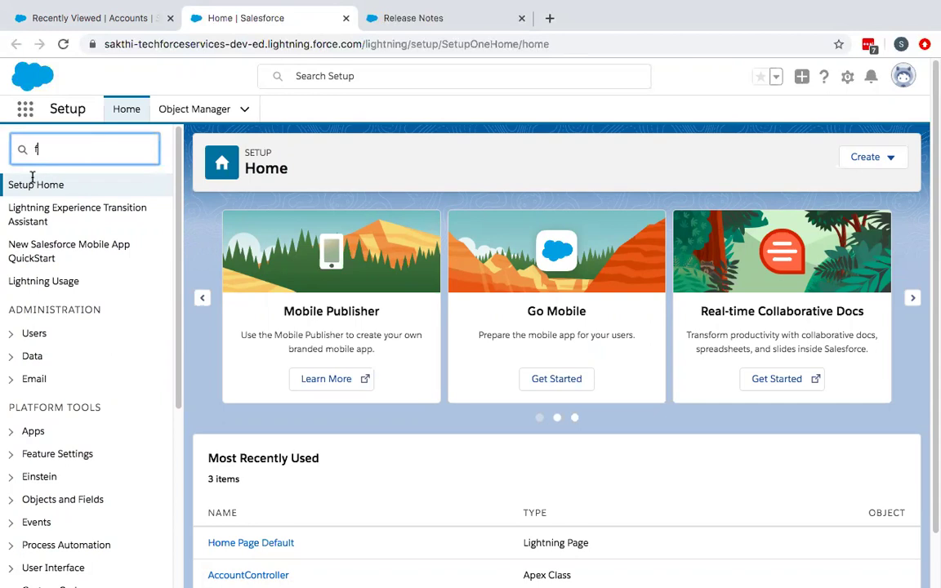
text(lows)
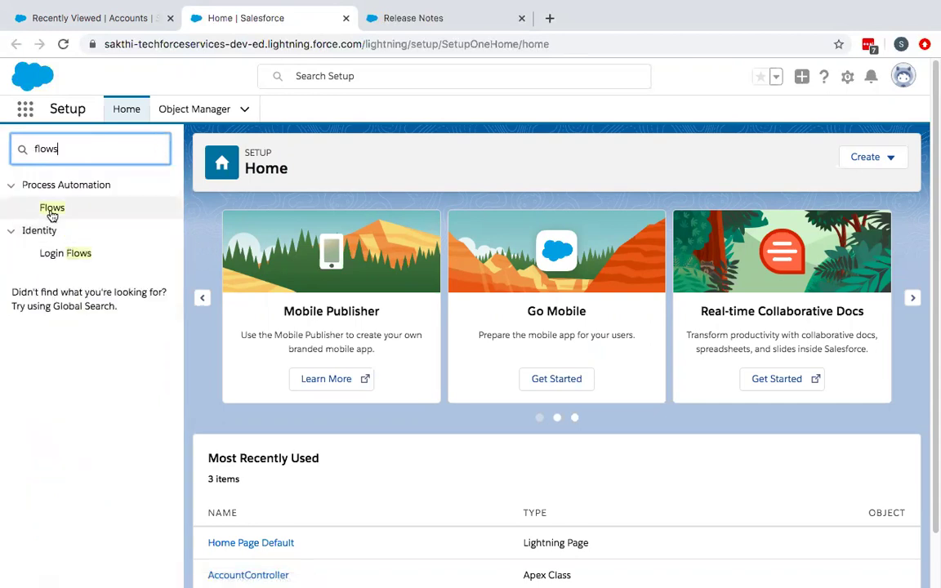
click(50, 208)
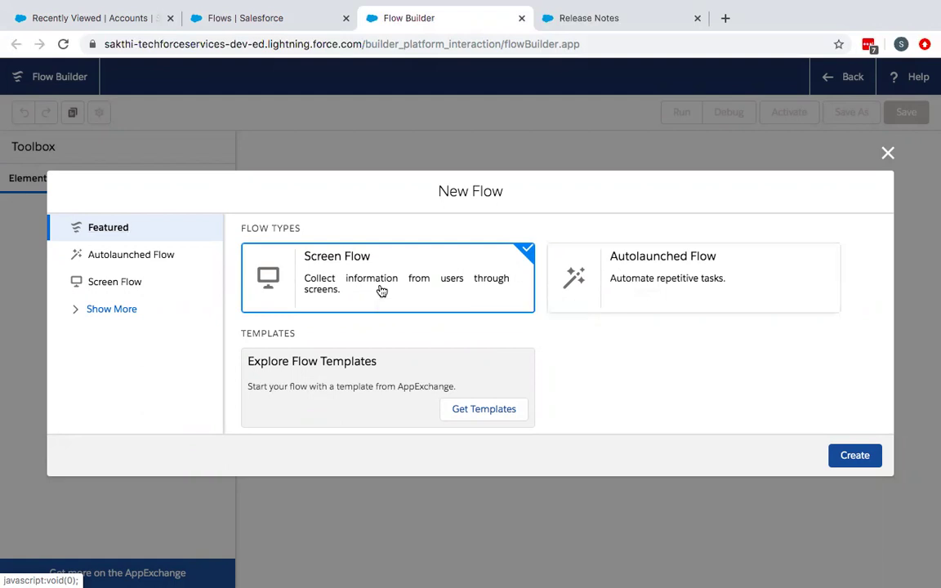
click(855, 456)
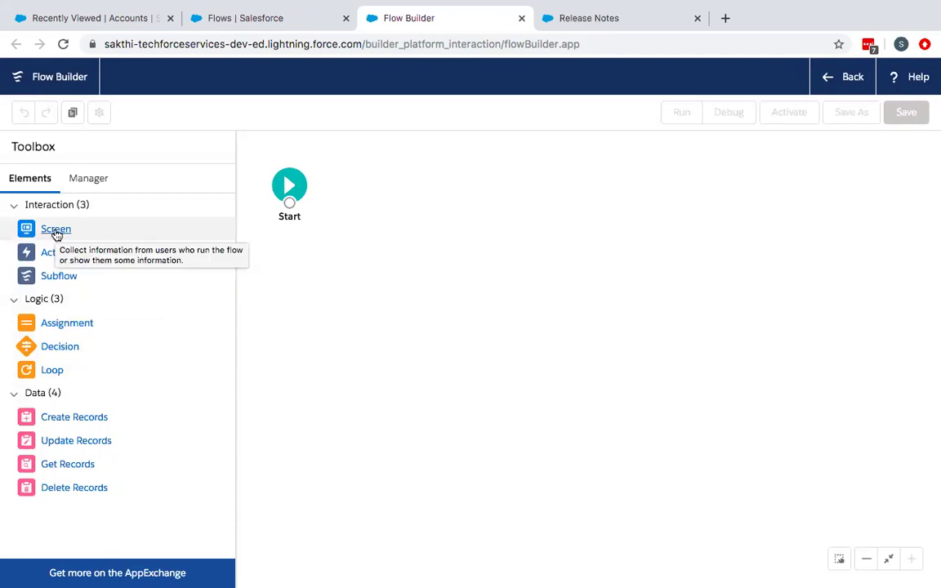
Step: Add a Screen element to the flow canvas and label it New Contact
drag(56, 234, 424, 196)
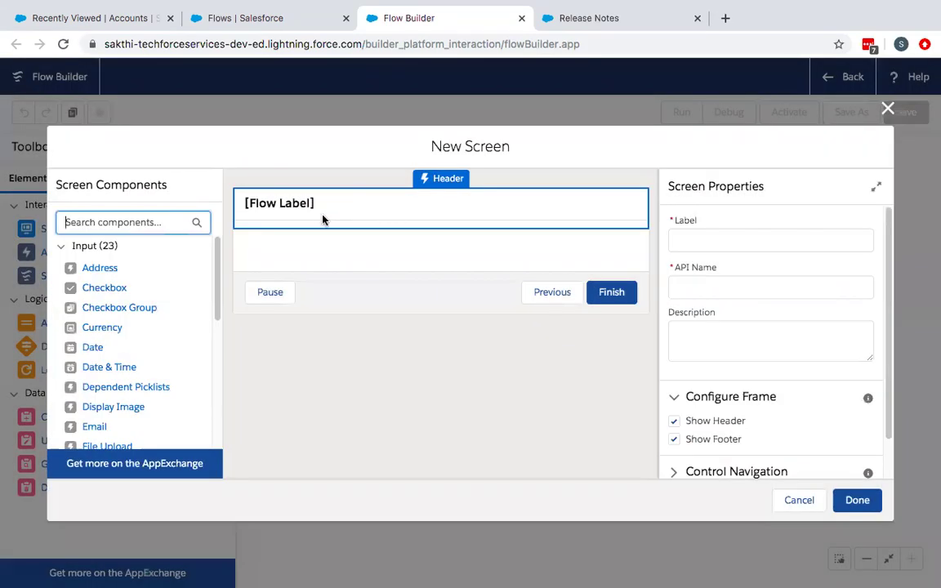
click(732, 242)
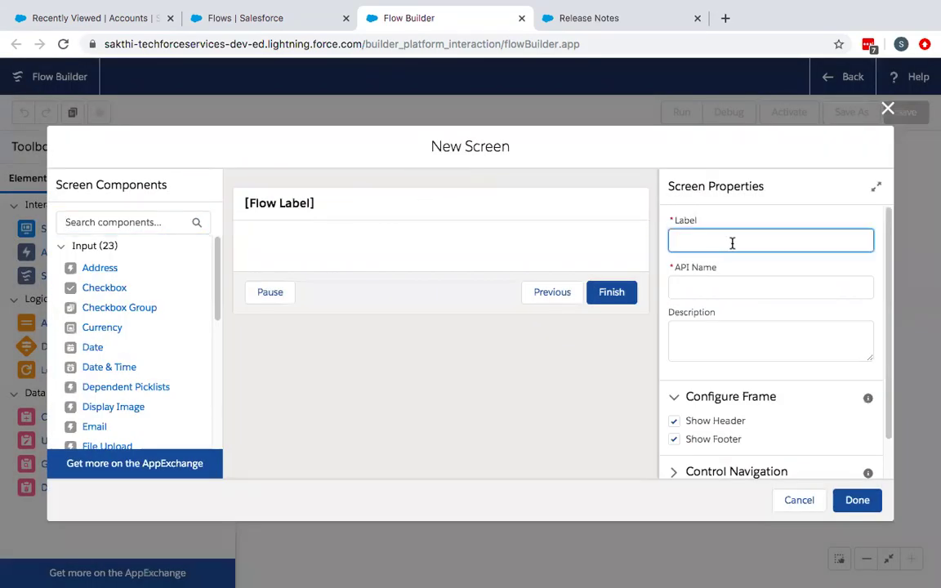
text(New Contact)
click(741, 284)
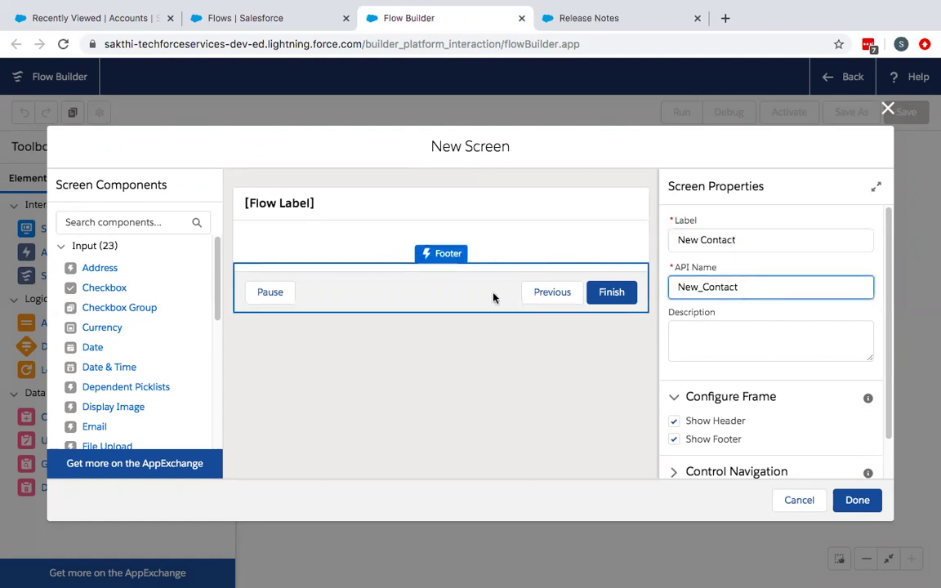
Step: Find the Text input component and add it to the New Contact screen
click(116, 224)
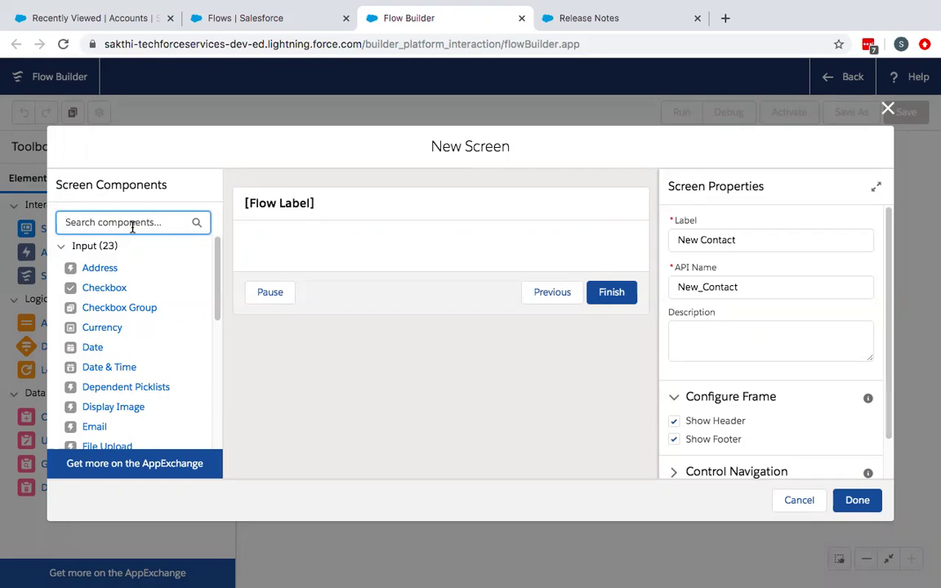
text(te)
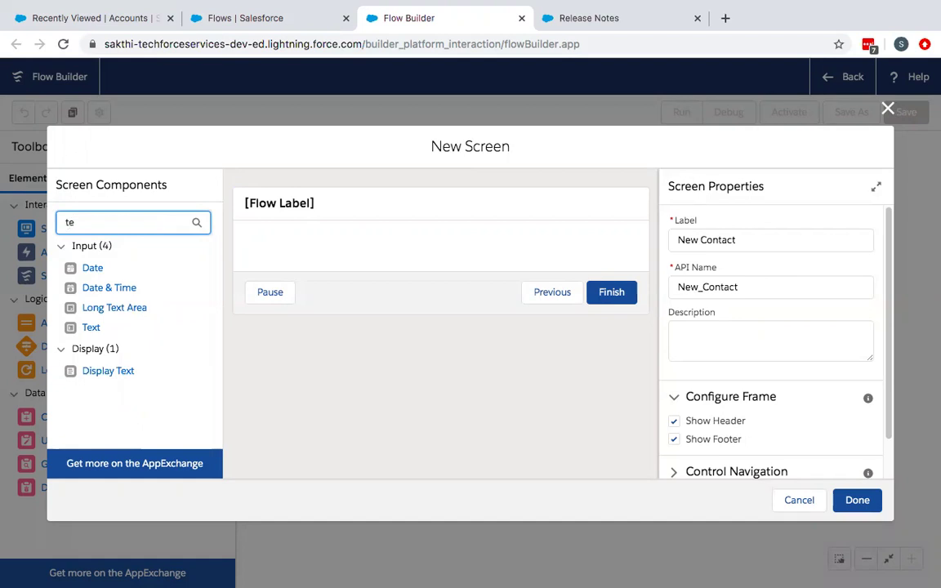
text(xt)
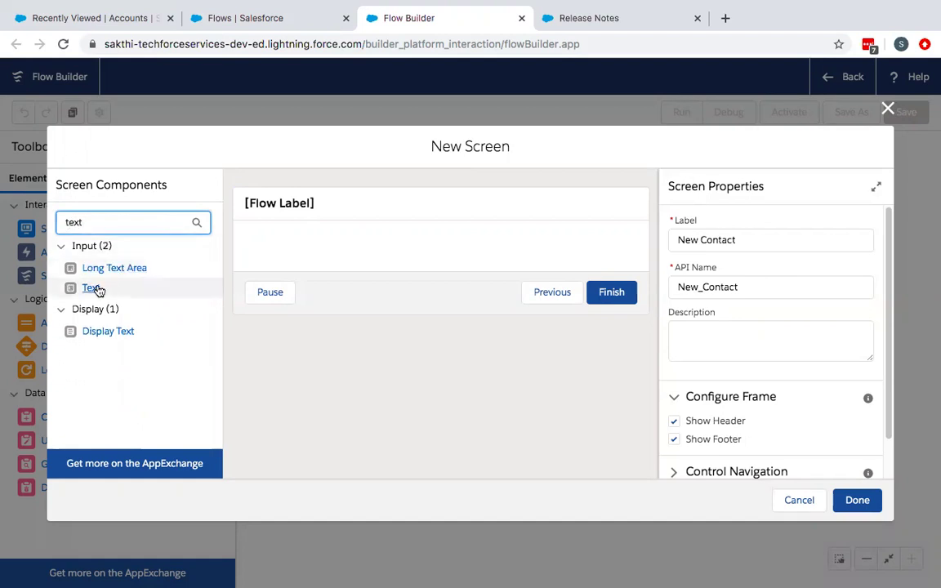
drag(94, 287, 275, 242)
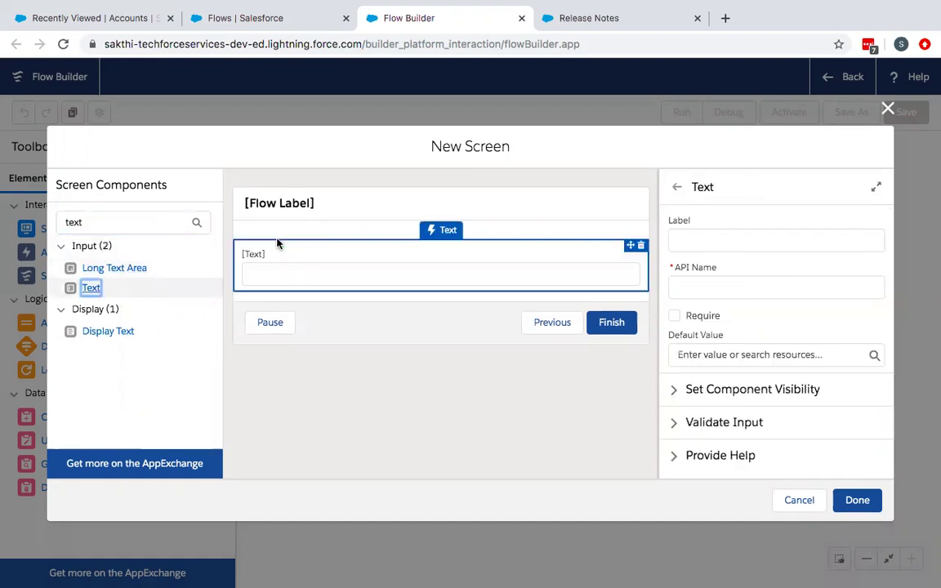
click(141, 221)
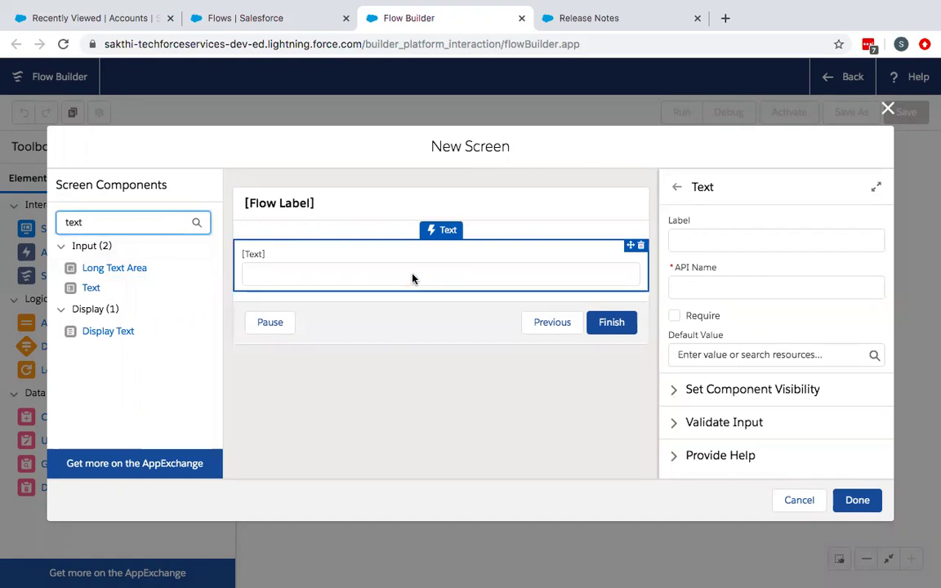
Step: Label the text component Last Name and finish the New Contact screen
click(710, 235)
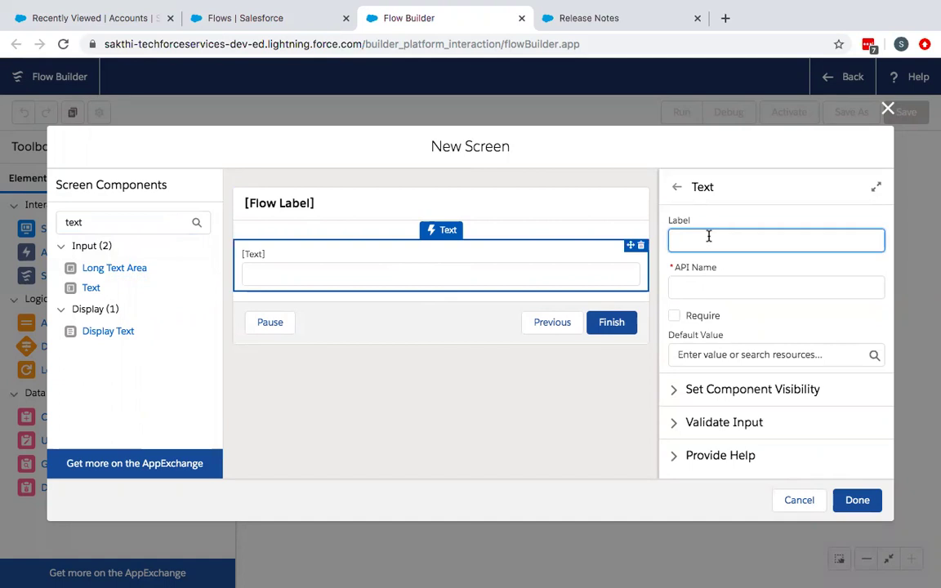
text(las)
text(t na)
key(BackSpace)
key(BackSpace)
text(Name)
click(683, 241)
key(BackSpace)
text(L)
click(857, 500)
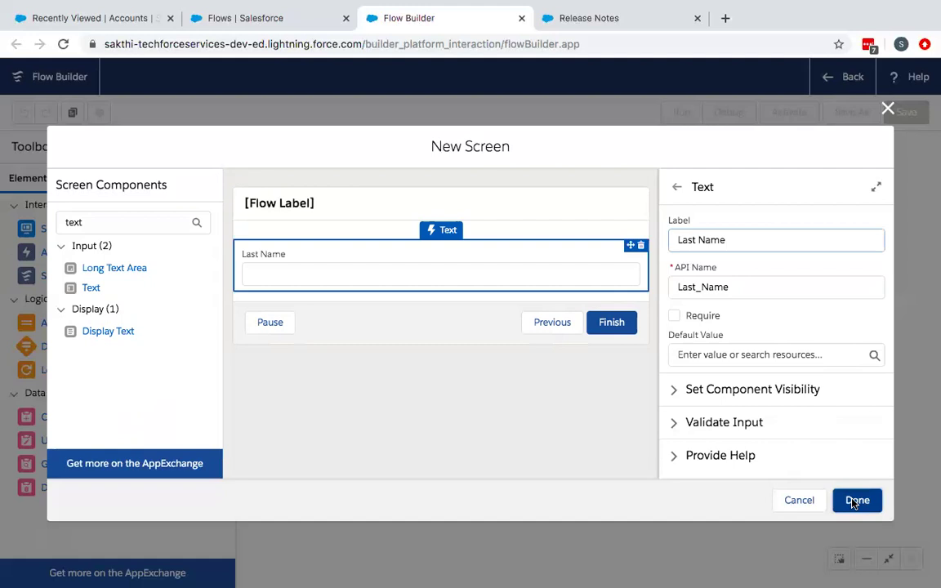
Step: Reopen the New Contact screen and add a second Text input component below Last Name
click(442, 208)
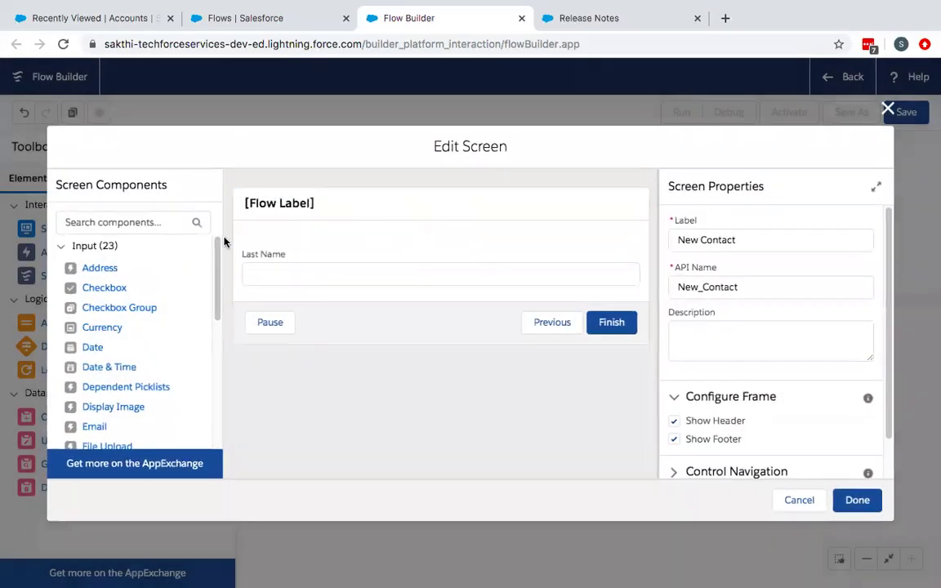
text(test)
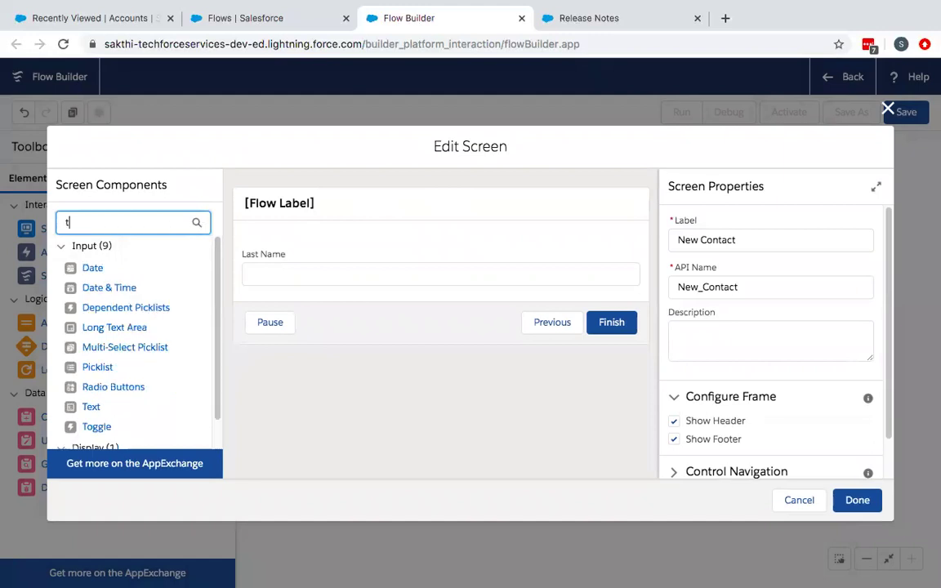
key(BackSpace)
key(BackSpace)
text(xt)
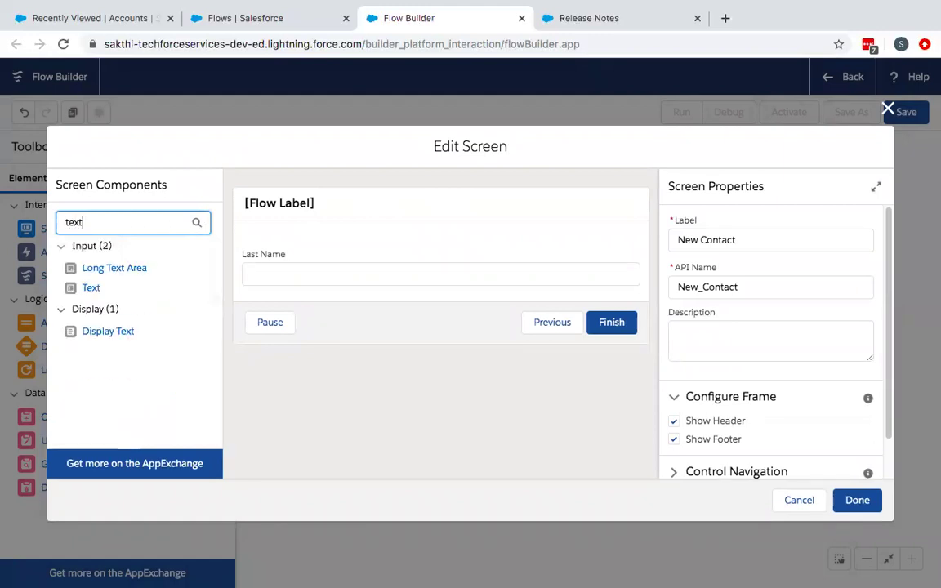
drag(123, 288, 296, 299)
Step: Label the second text component First Name
click(699, 238)
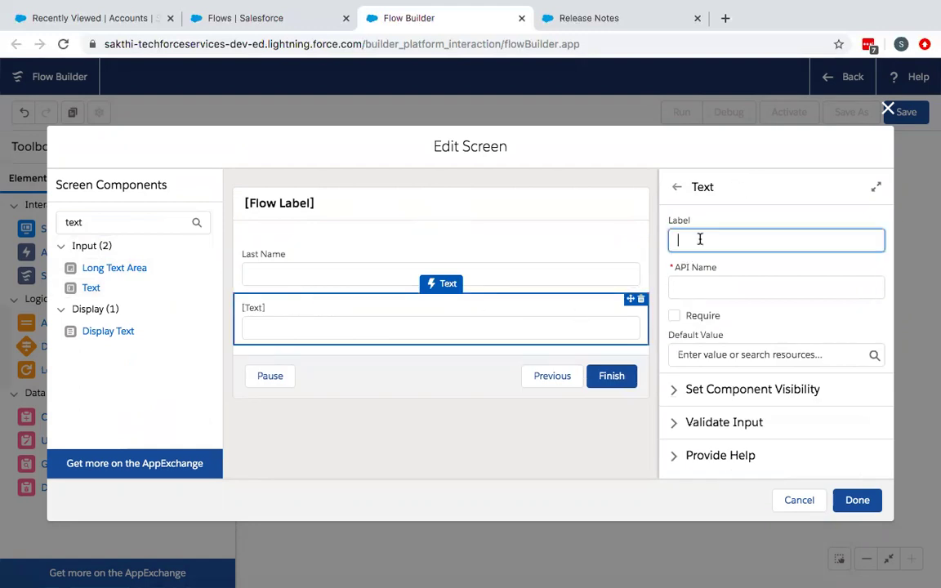
text(First NAme)
key(BackSpace)
key(BackSpace)
text(me)
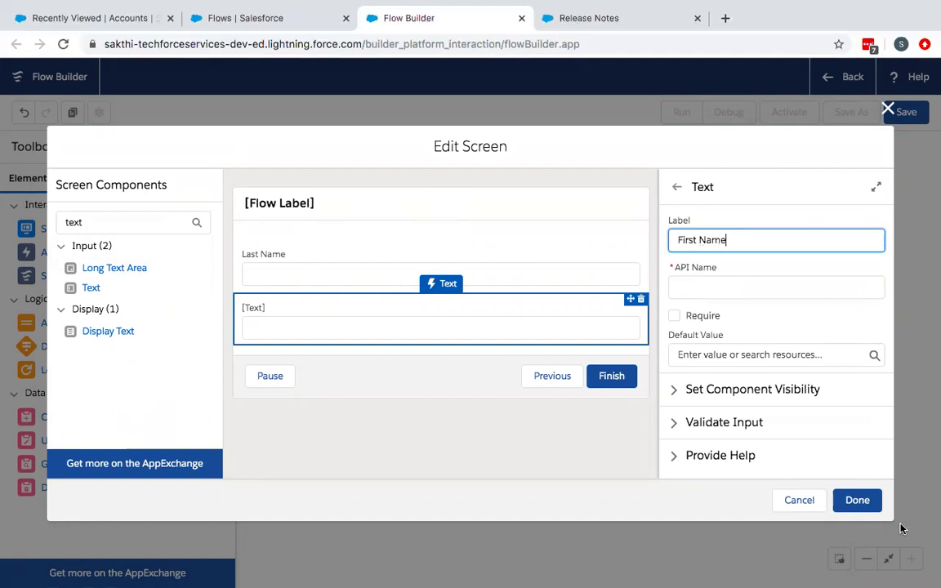
Step: Find the Lookup component and add it to the screen below First Name
click(94, 221)
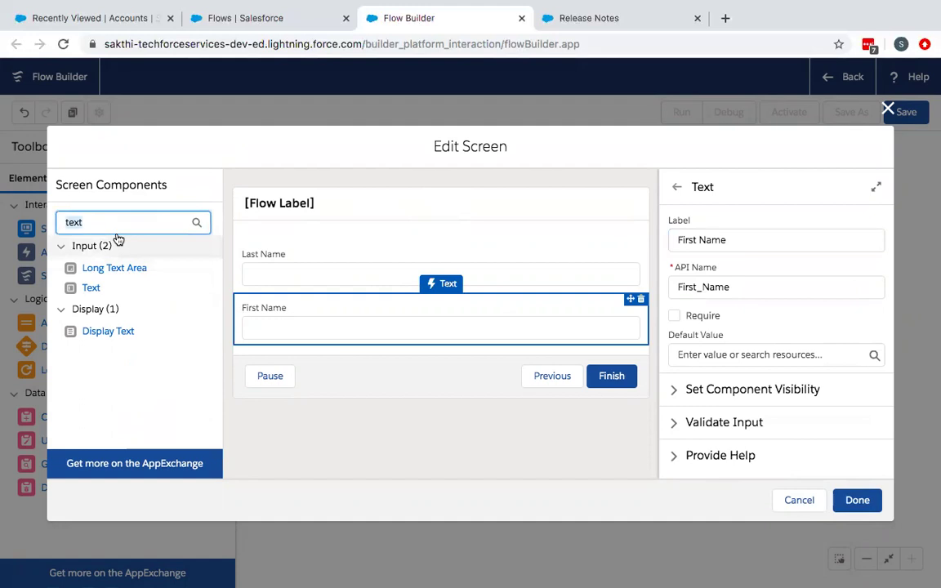
text(look)
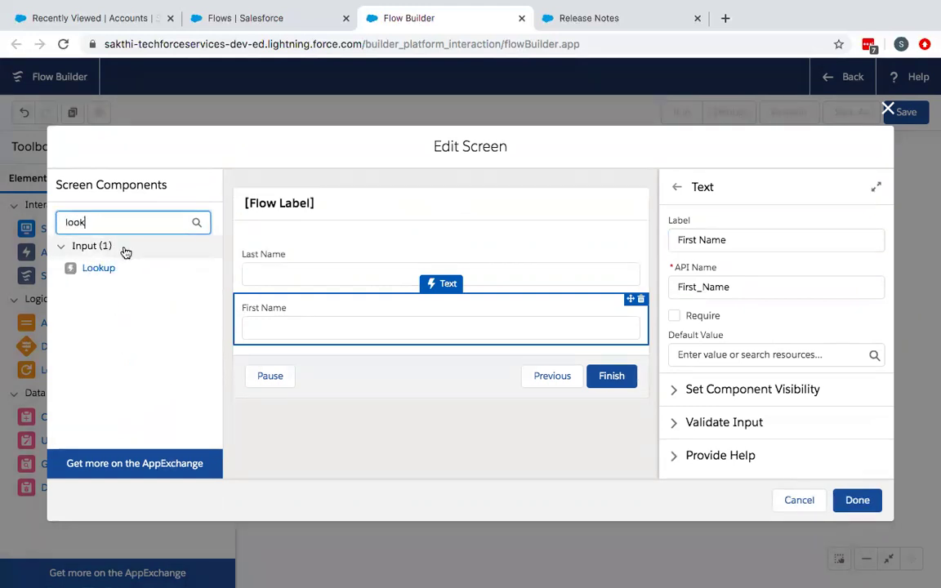
drag(98, 269, 312, 346)
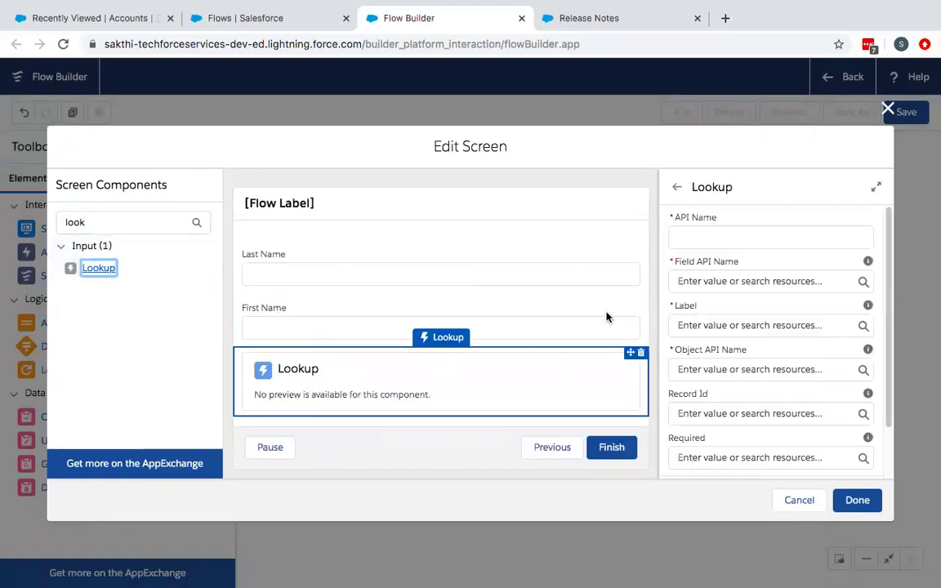
Step: Set the lookup component's API name to Account and its field API name to AccountId
click(692, 238)
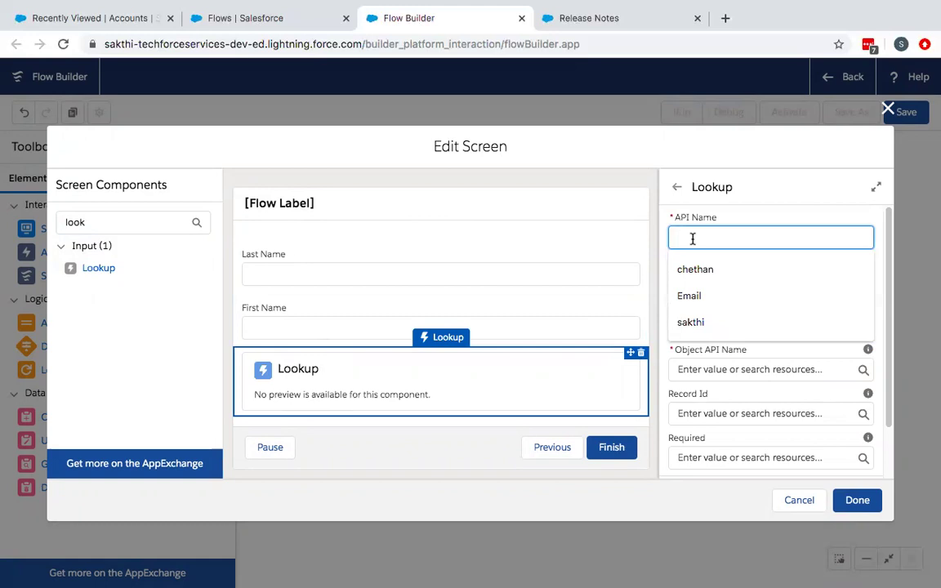
text(Account)
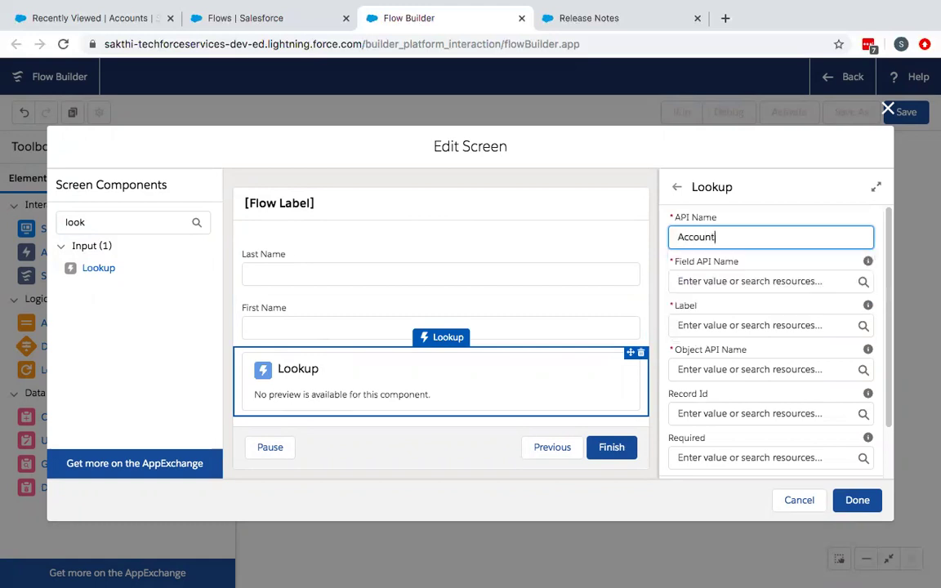
click(693, 278)
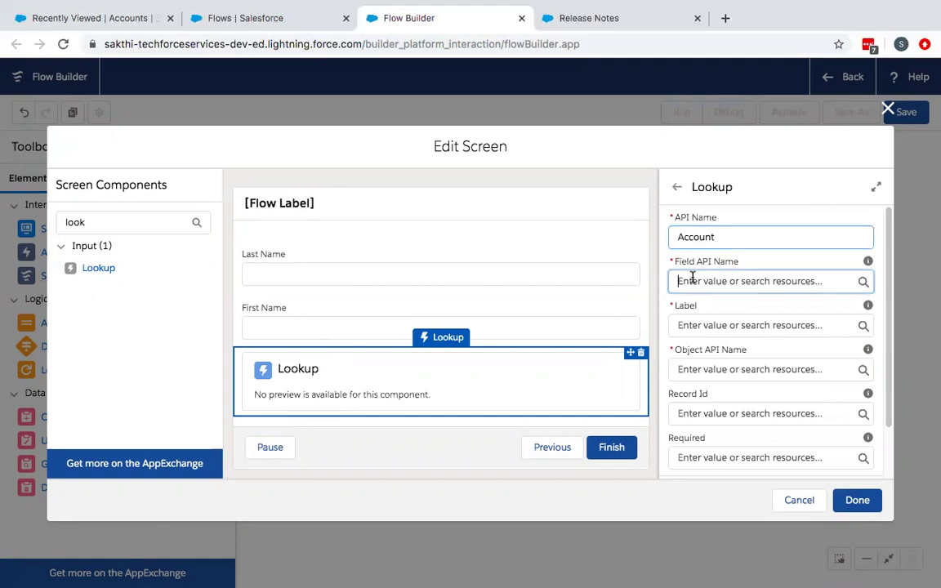
text(Acc)
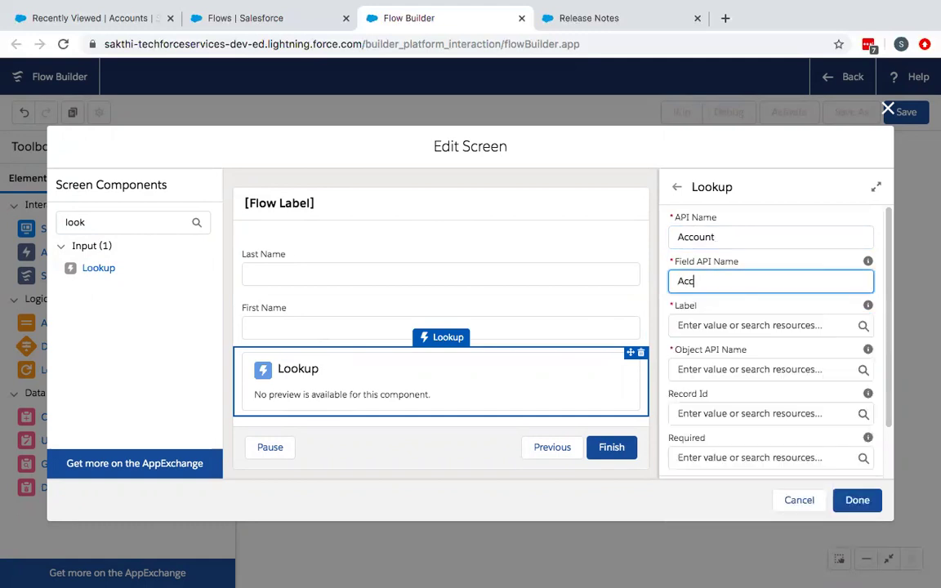
text(oun)
text(tID)
text(d)
Step: Label the lookup component "Account of the contact" and set its object API name to Case
click(719, 326)
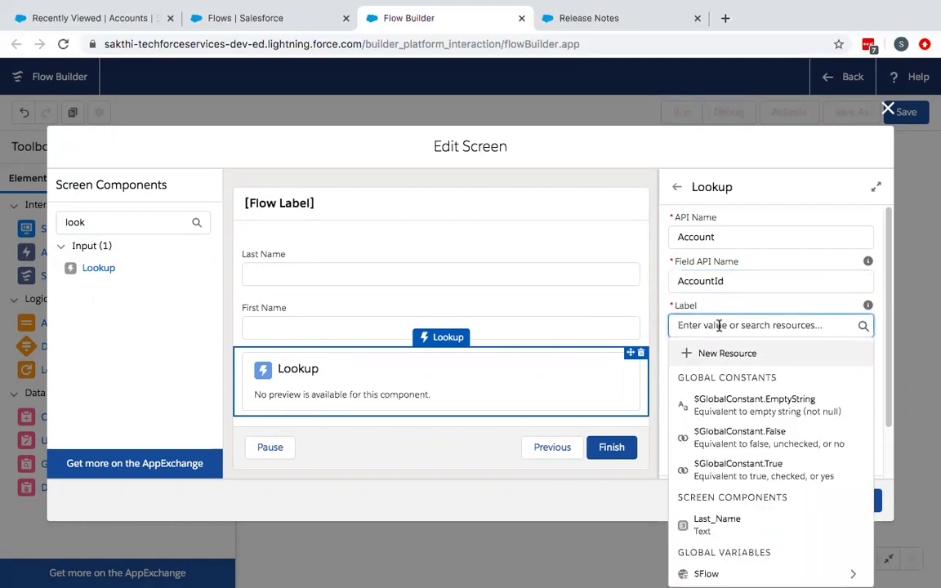
text(Account)
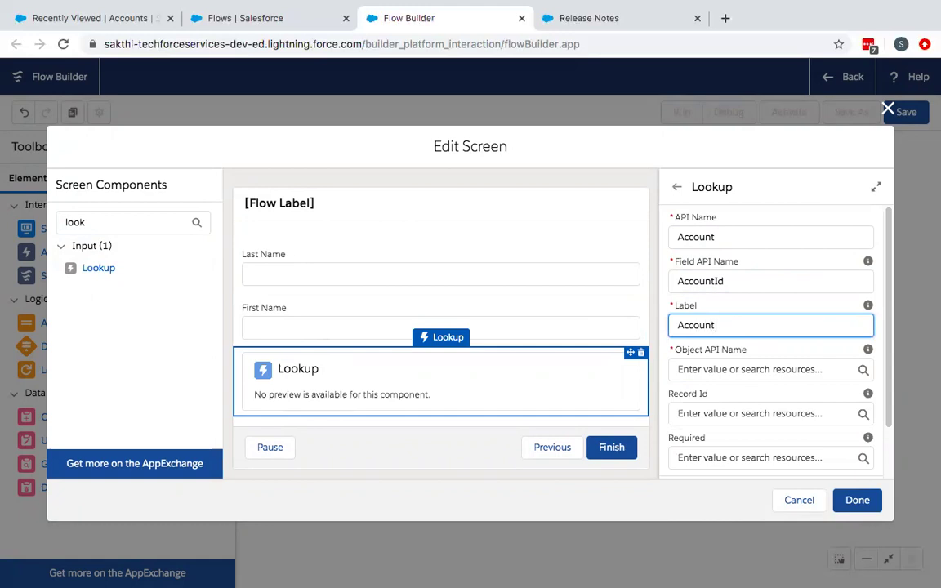
text( of the contact)
click(723, 369)
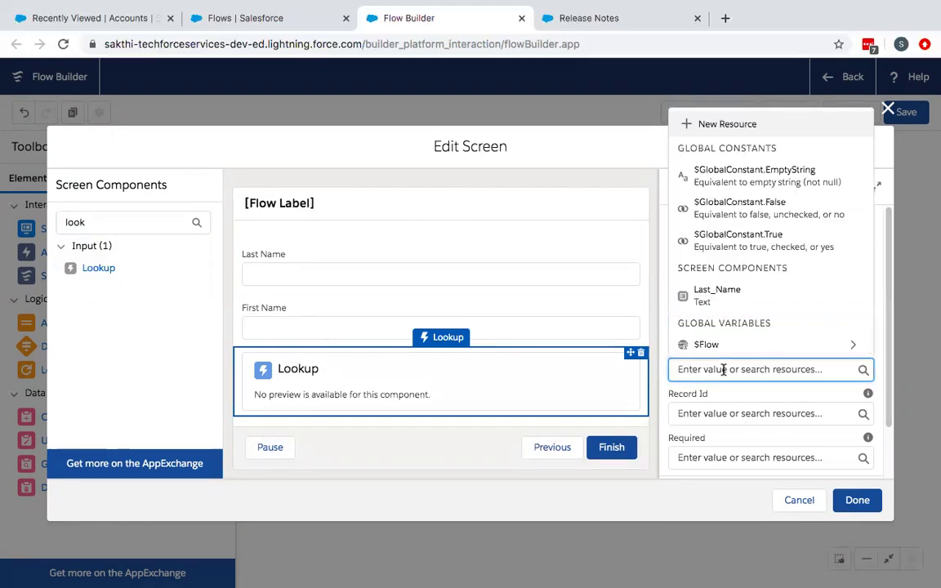
text(COnt)
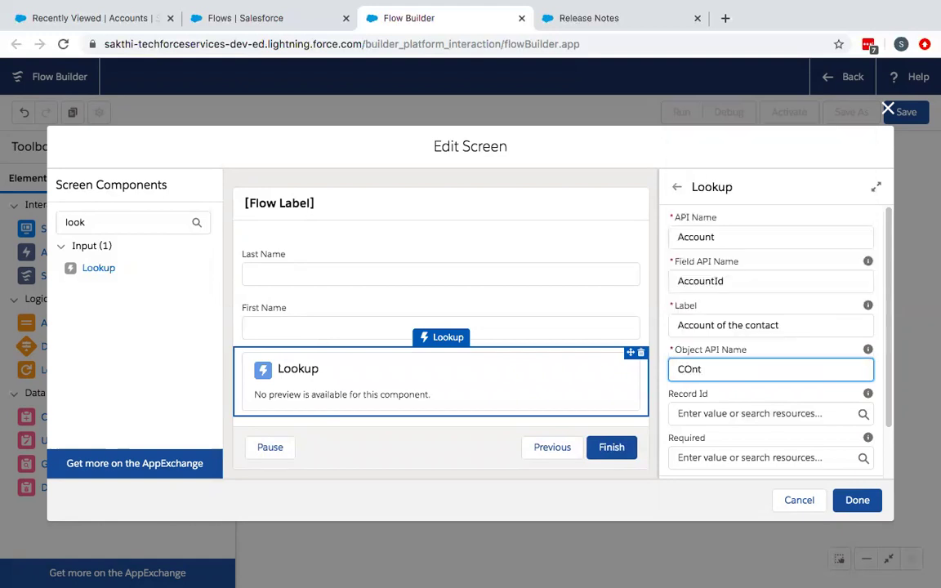
key(BackSpace)
key(BackSpace)
key(BackSpace)
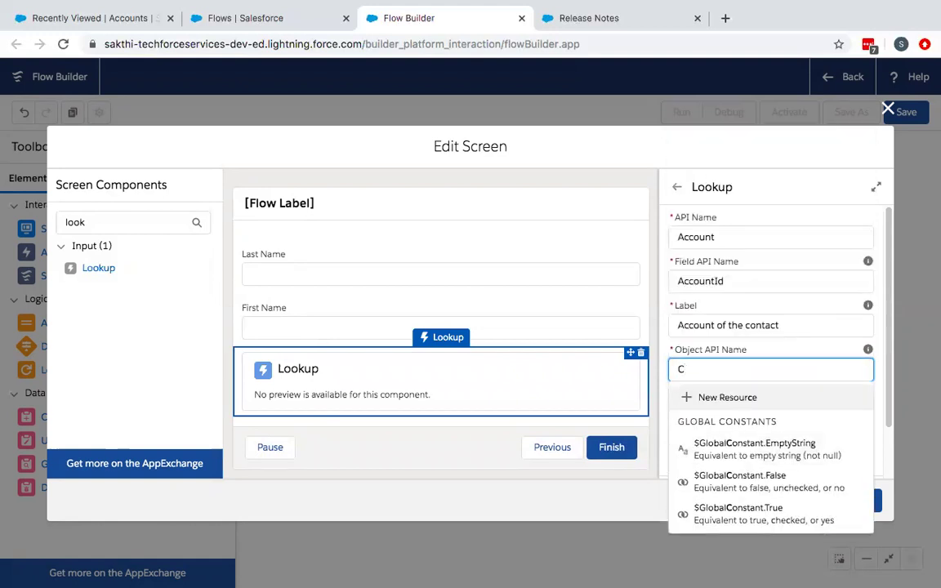
text(ase)
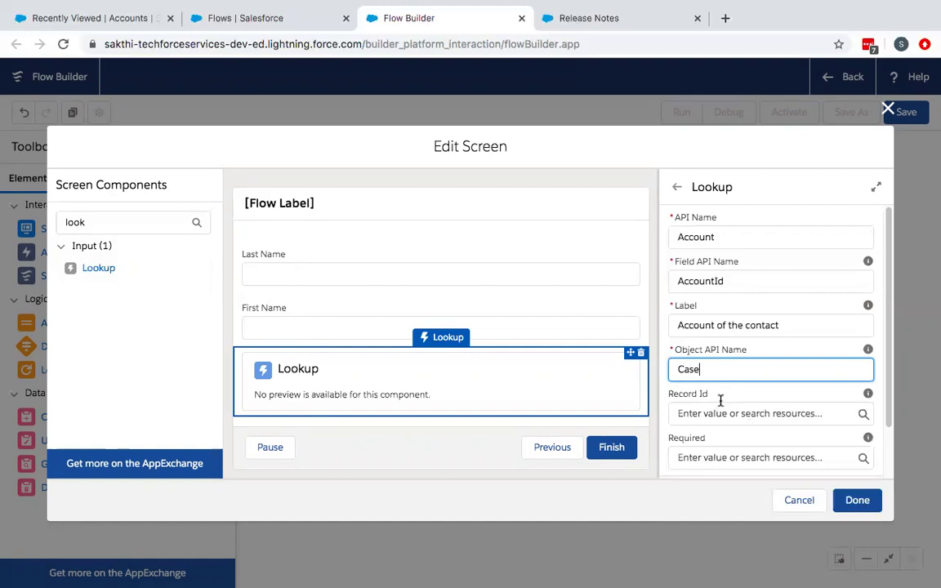
Step: Finish the New Contact screen and add a Create Records element labelled Create Contact with API name Create_Contact
scroll(719, 400, down, 2)
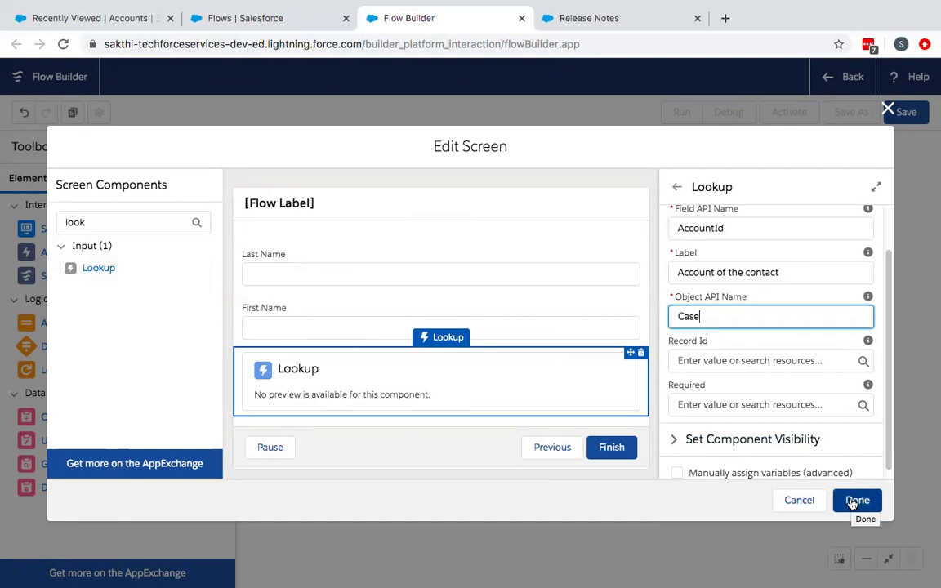
click(855, 501)
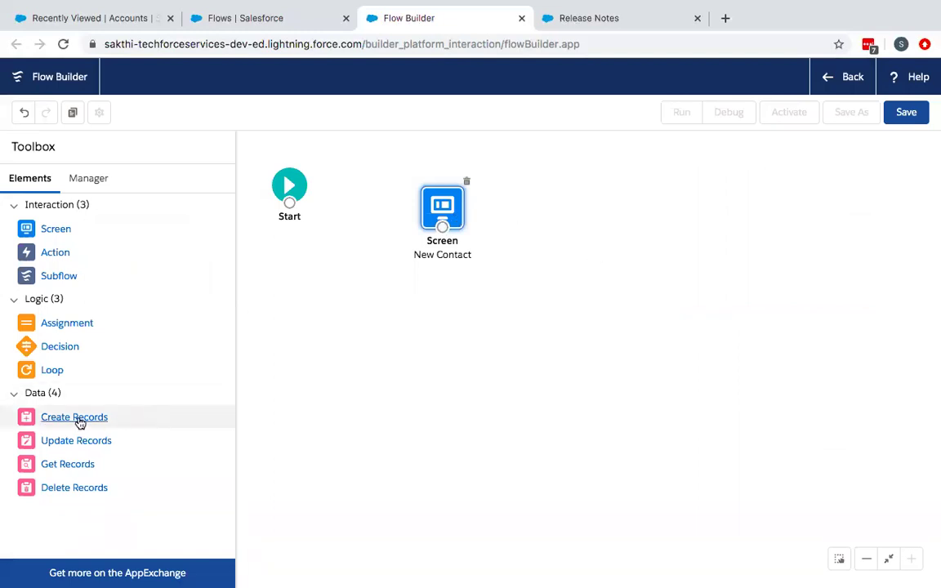
drag(79, 424, 445, 331)
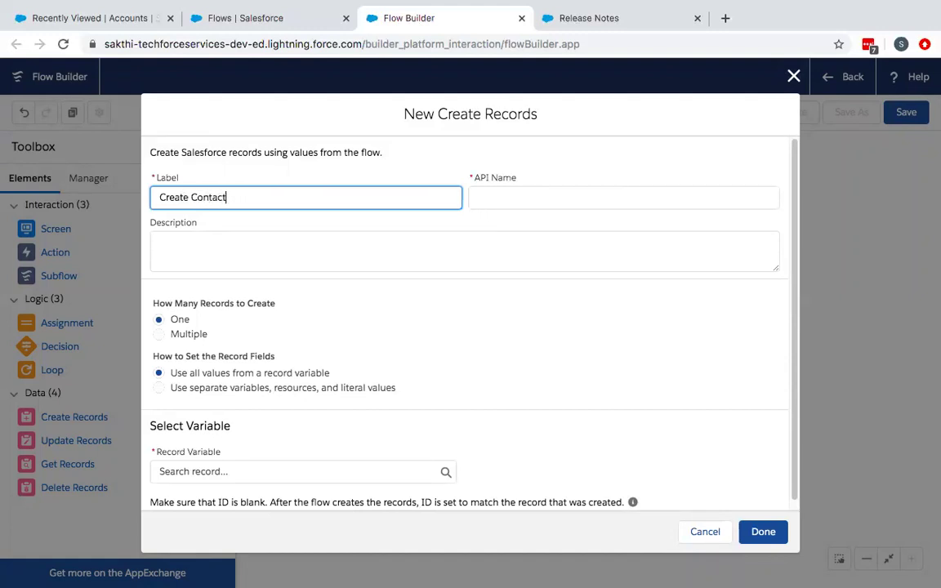
click(480, 200)
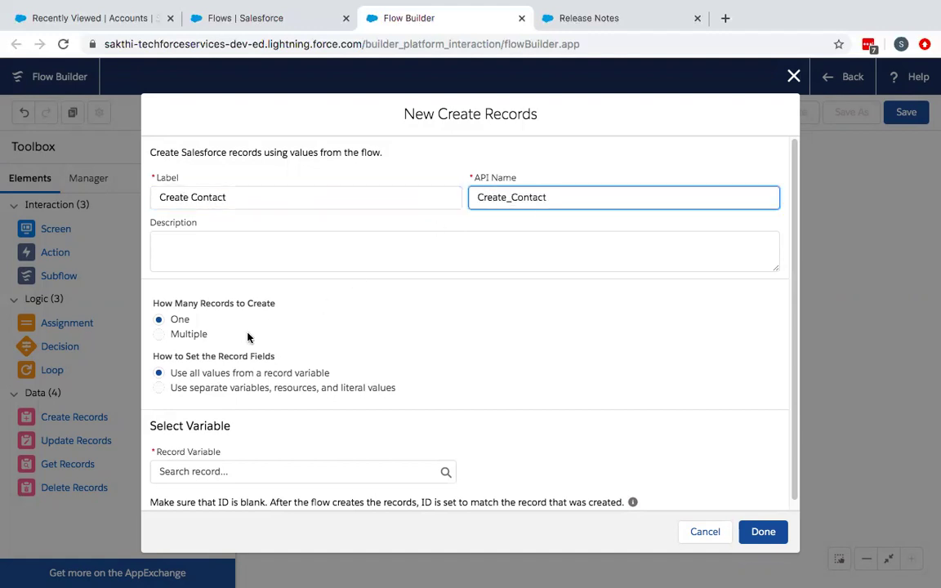
Step: Set the record fields to use separate variables, resources, and literal values, and choose Contact as the object to create
scroll(186, 372, down, 1)
click(159, 380)
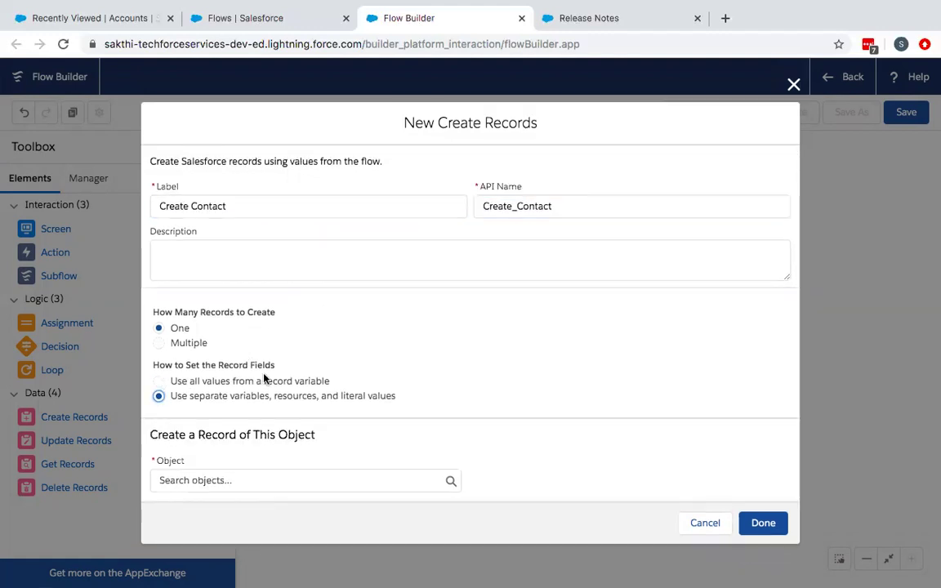
click(314, 477)
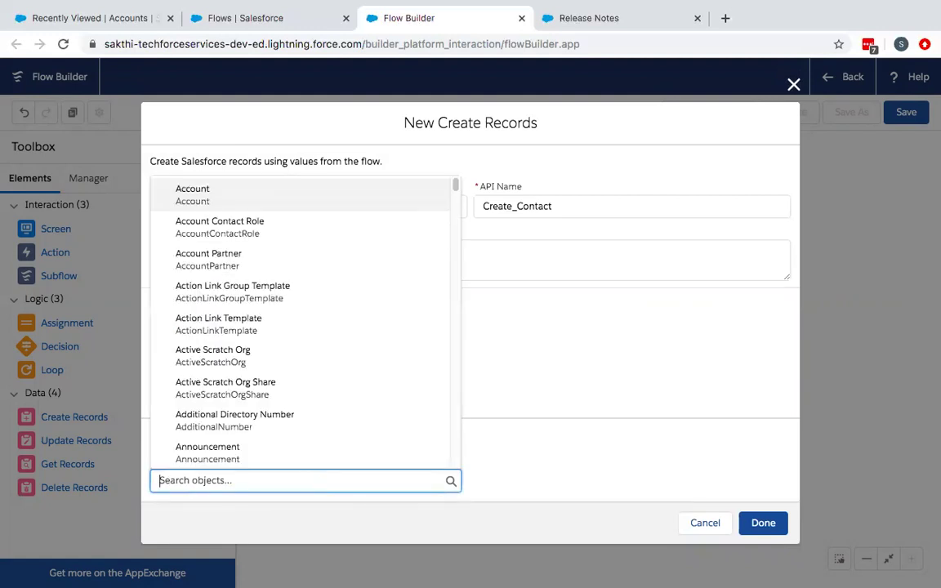
text(contact)
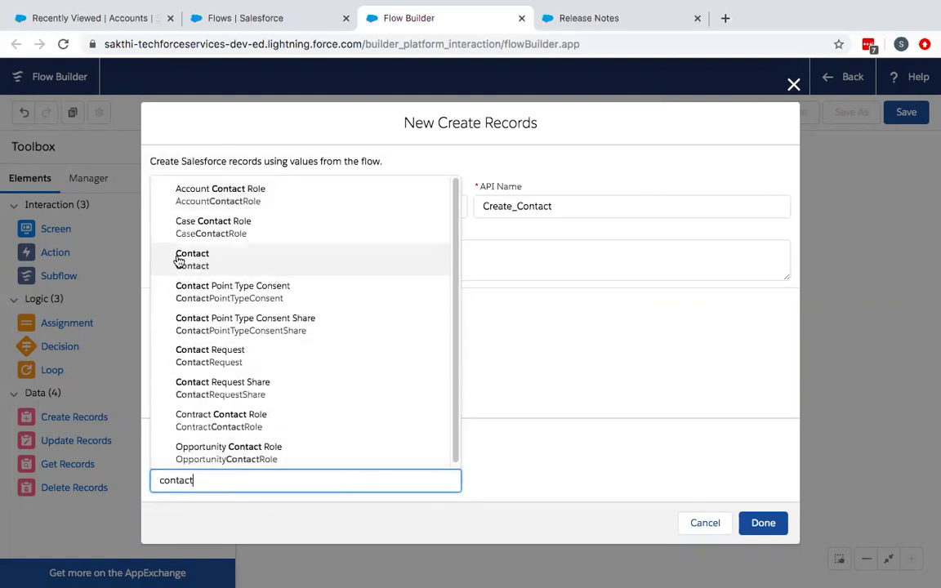
click(180, 259)
Step: Map the contact's AccountId field to the record ID of the Account lookup, {!Account.recordId}
scroll(387, 451, down, 3)
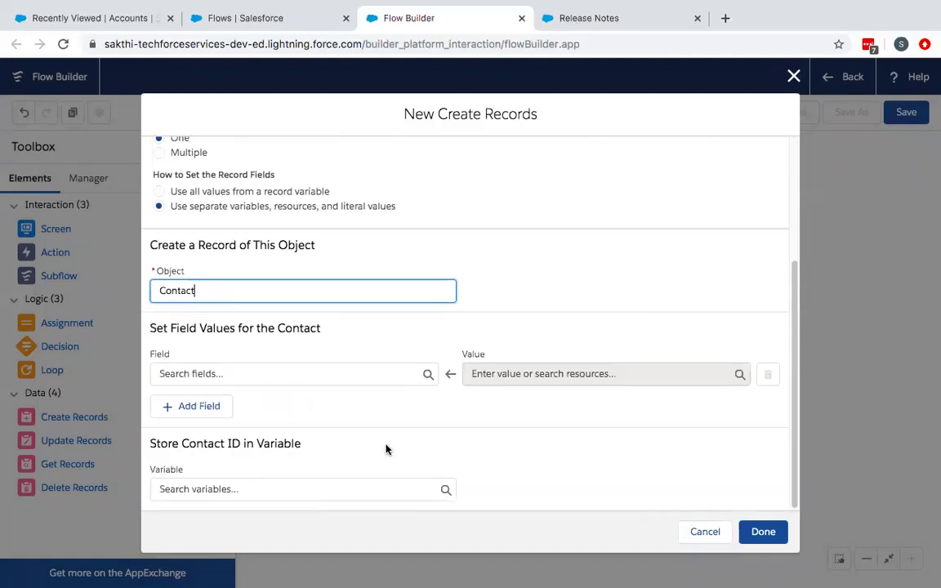
click(271, 374)
click(277, 95)
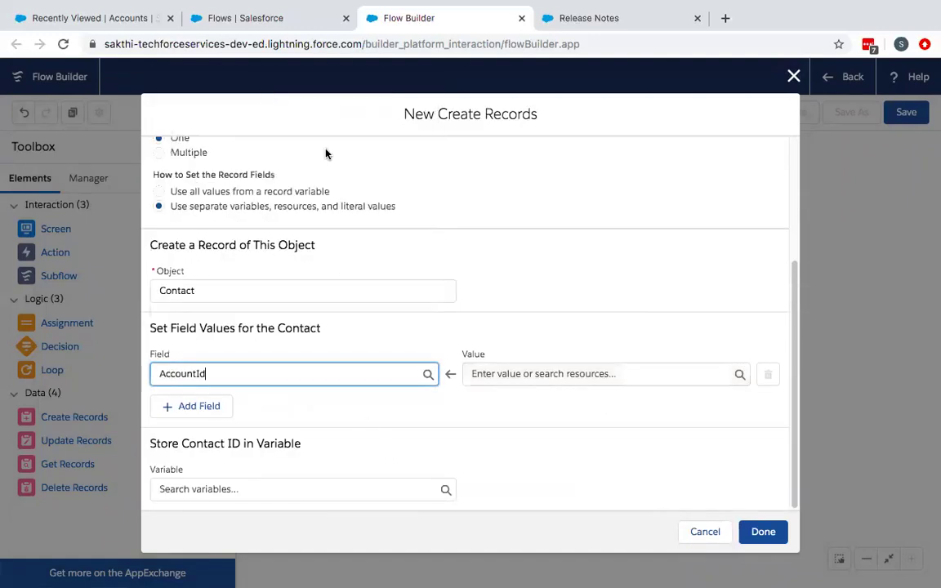
click(539, 375)
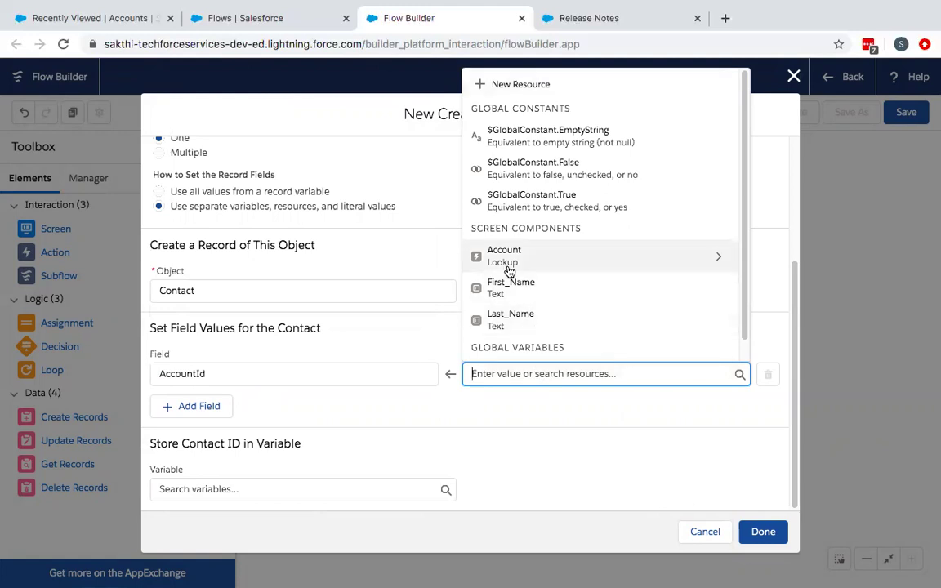
click(506, 260)
click(521, 405)
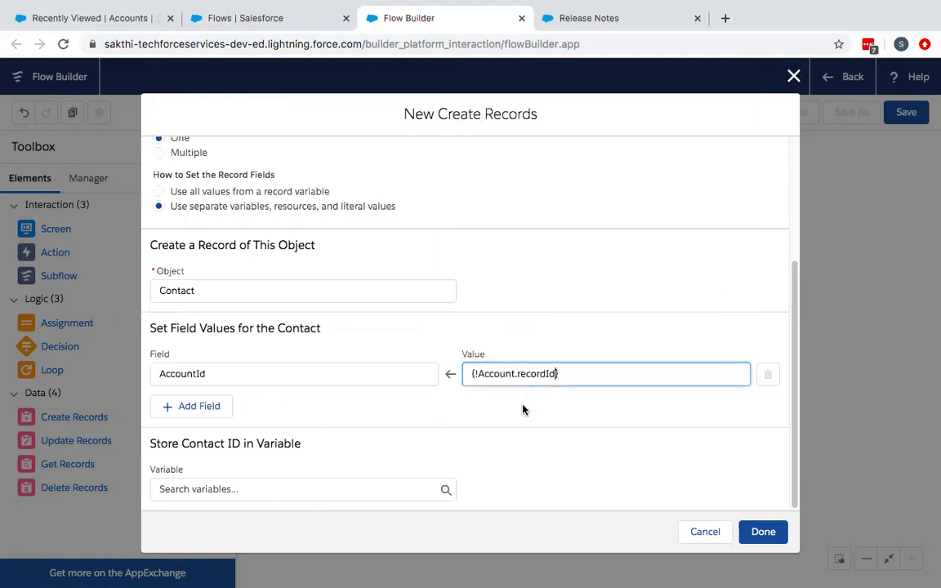
Step: Add a second field mapping that sets LastName to the screen's {!Last_Name} value
click(210, 407)
click(223, 420)
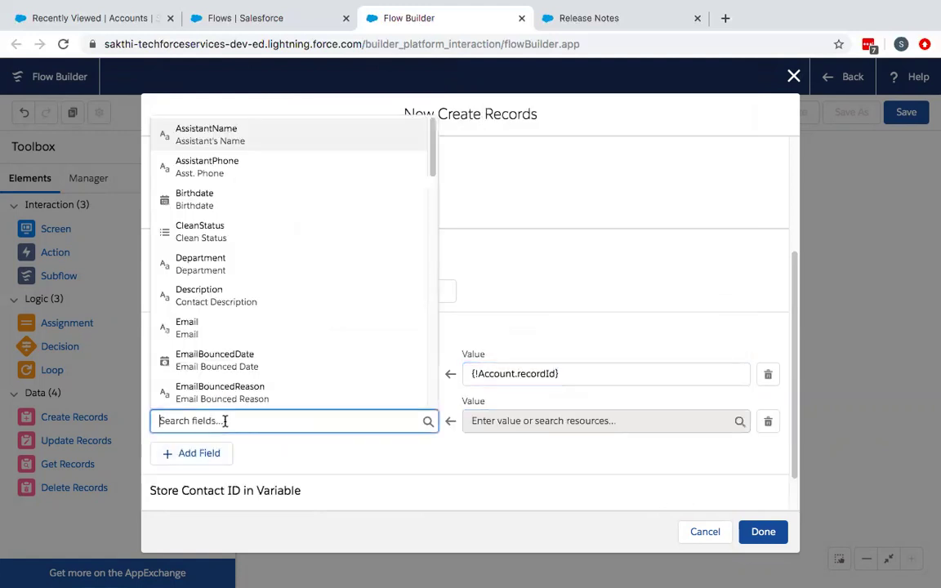
text(last)
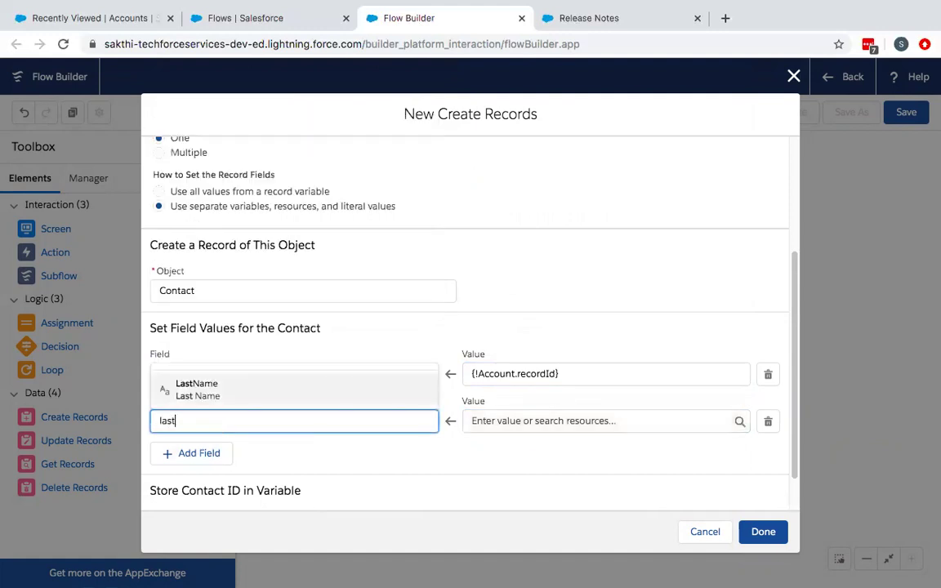
click(229, 382)
click(547, 420)
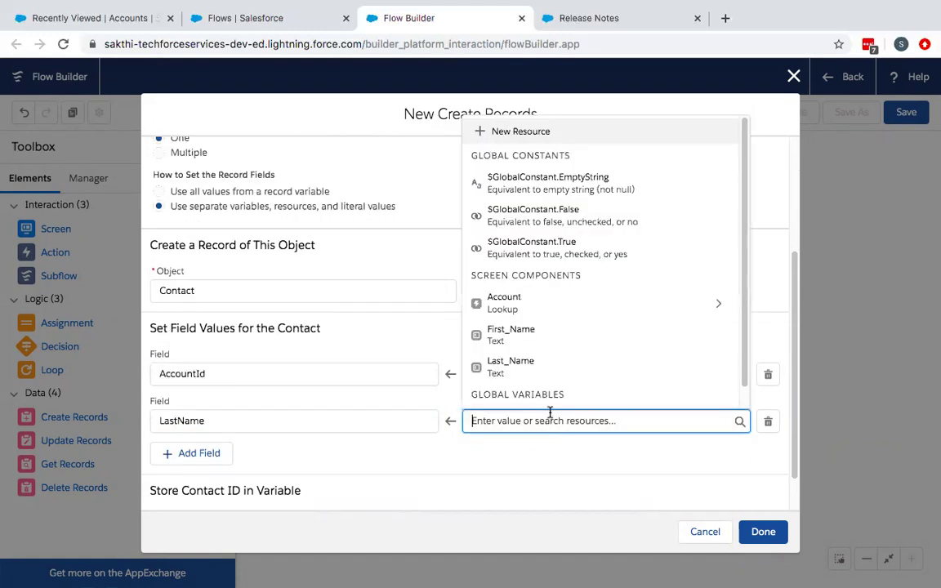
click(523, 366)
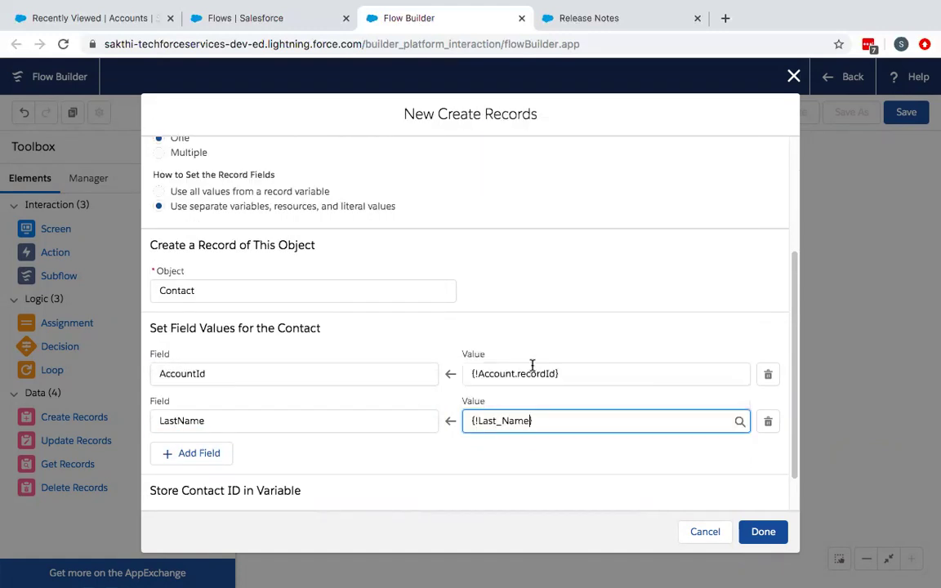
Step: Add a third field mapping that sets FirstName to the screen's {!First_Name} value
click(188, 451)
click(237, 467)
text(first)
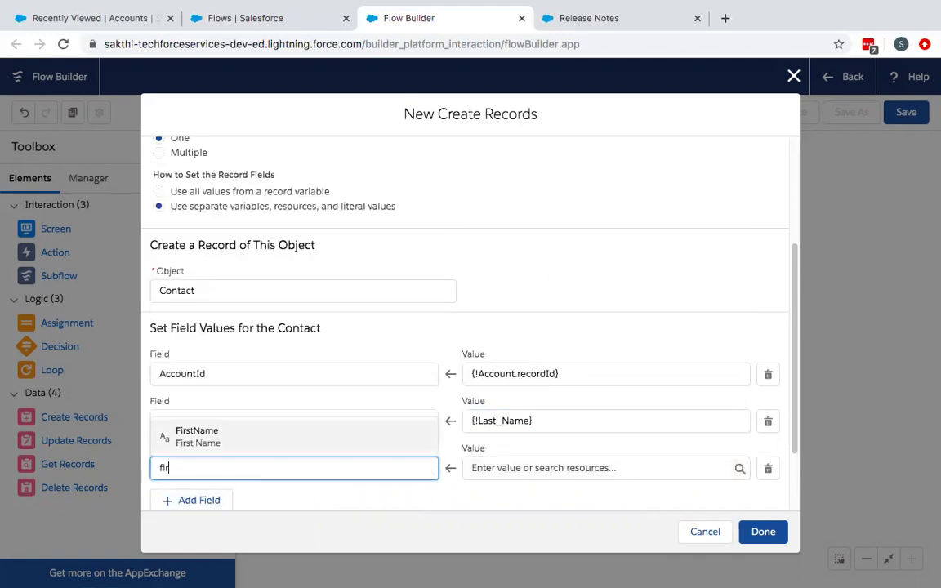
click(234, 449)
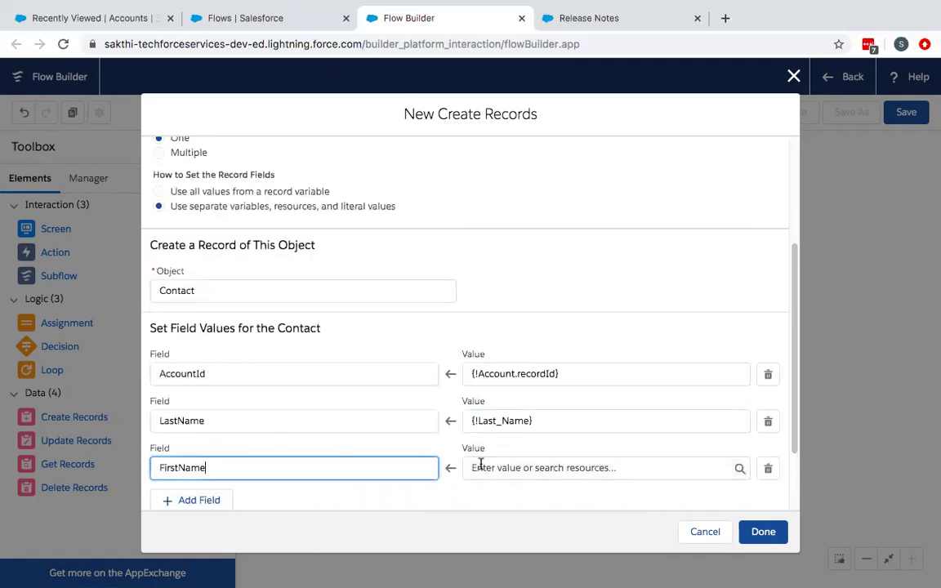
click(484, 467)
click(504, 384)
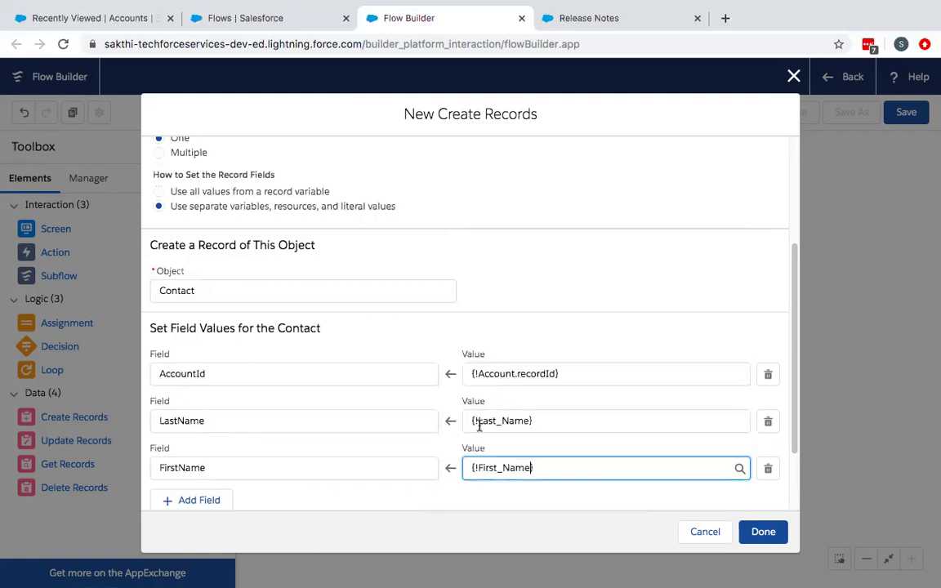
Step: Start a new variable resource for storing the contact ID, with the API name NewContactId
scroll(463, 396, down, 3)
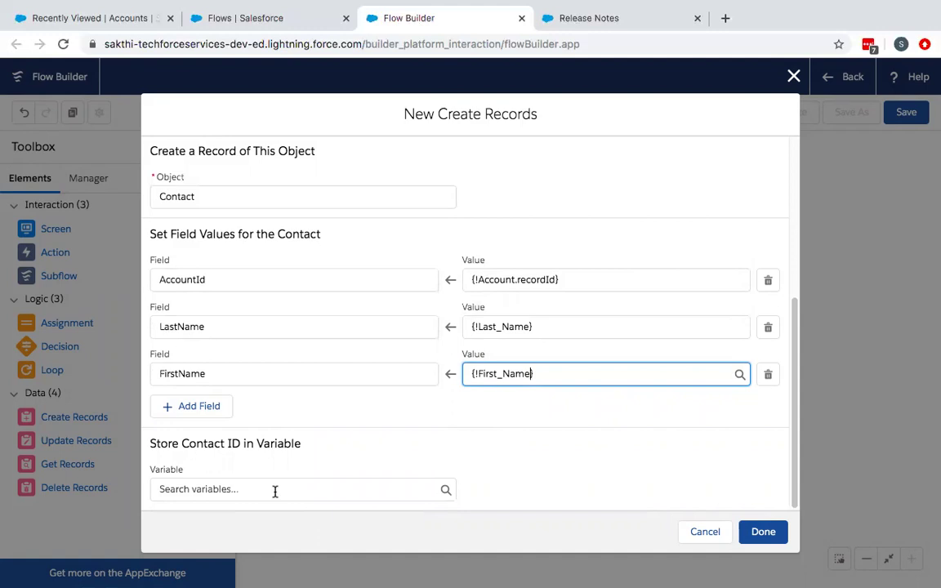
click(275, 491)
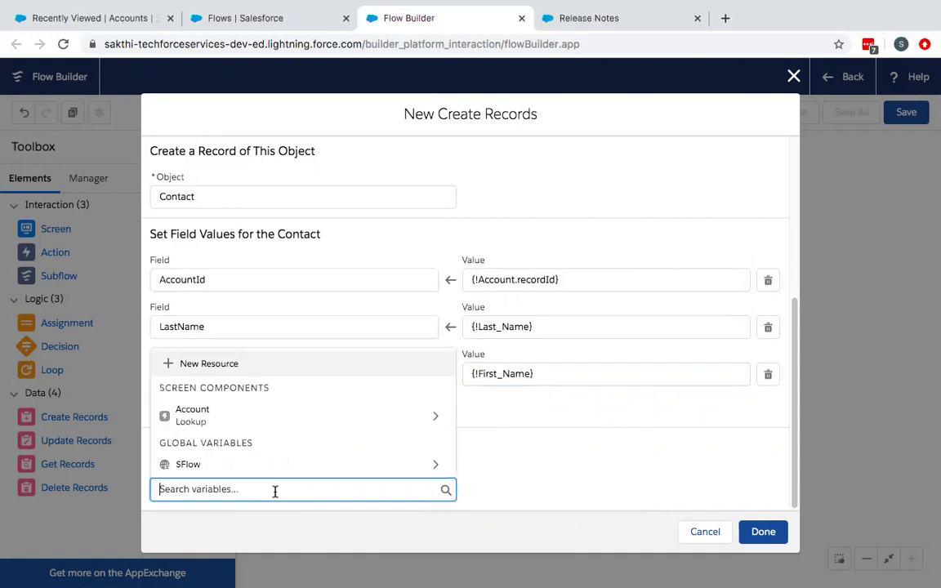
click(210, 365)
click(247, 283)
click(241, 300)
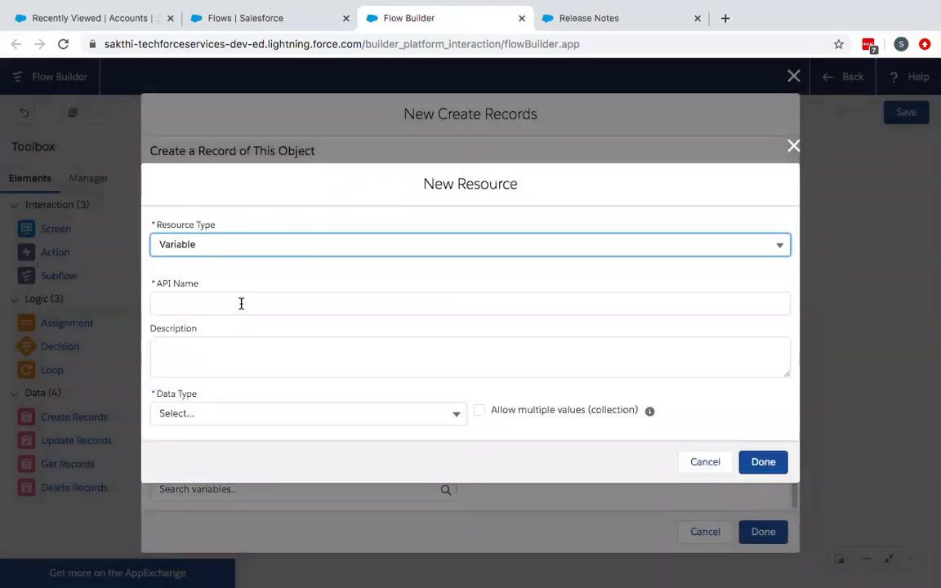
click(208, 305)
text(CO)
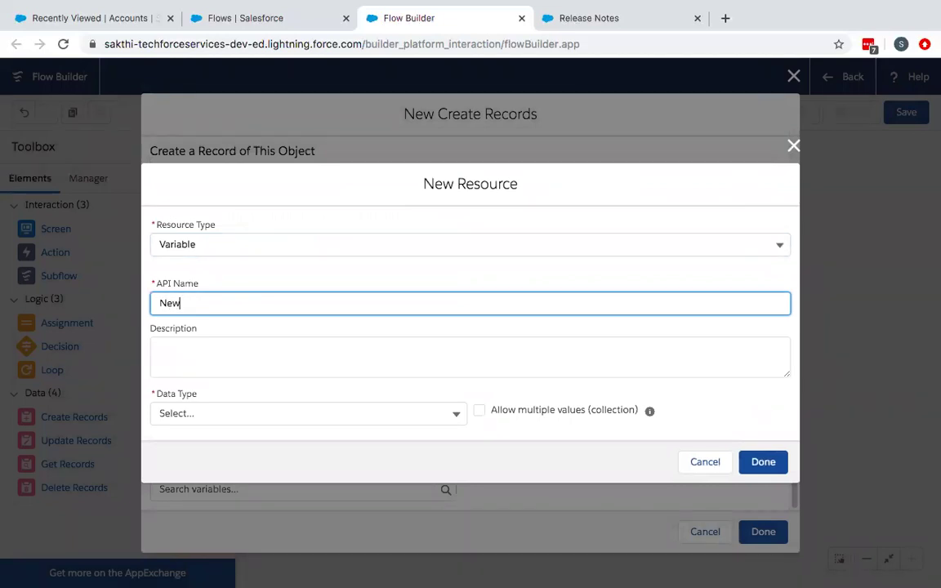
text(NewContactId)
Step: Set the variable's data type to Text, make it available for input and output, and create it
click(211, 408)
click(210, 158)
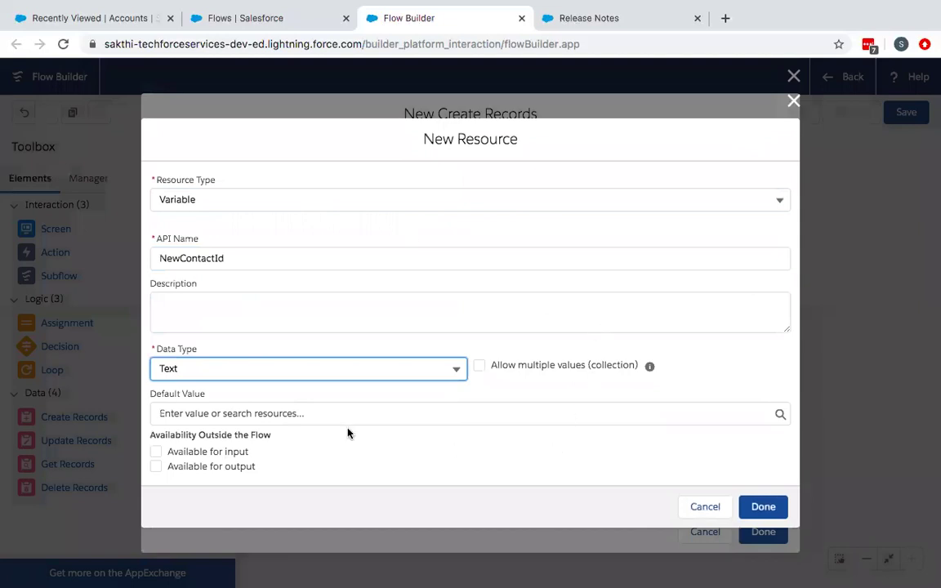
click(155, 452)
click(156, 468)
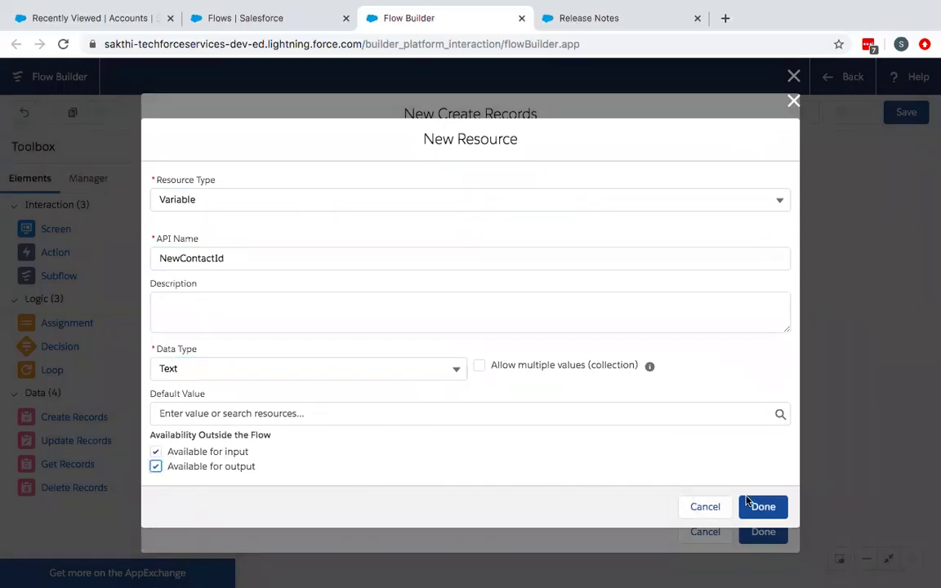
click(747, 507)
Step: Finish the Create Contact element and connect the flow from Start through the New Contact screen to Create Contact
scroll(513, 476, down, 5)
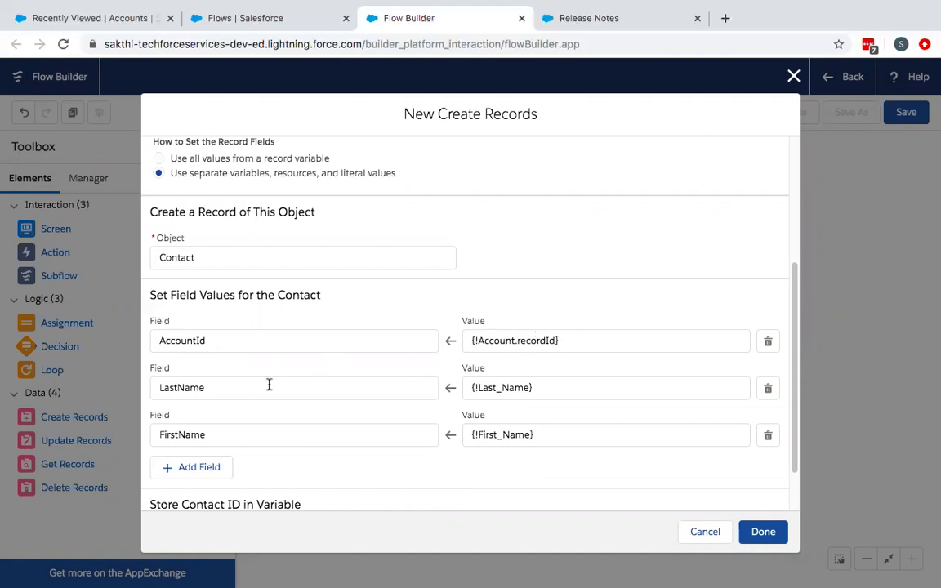
scroll(695, 482, down, 1)
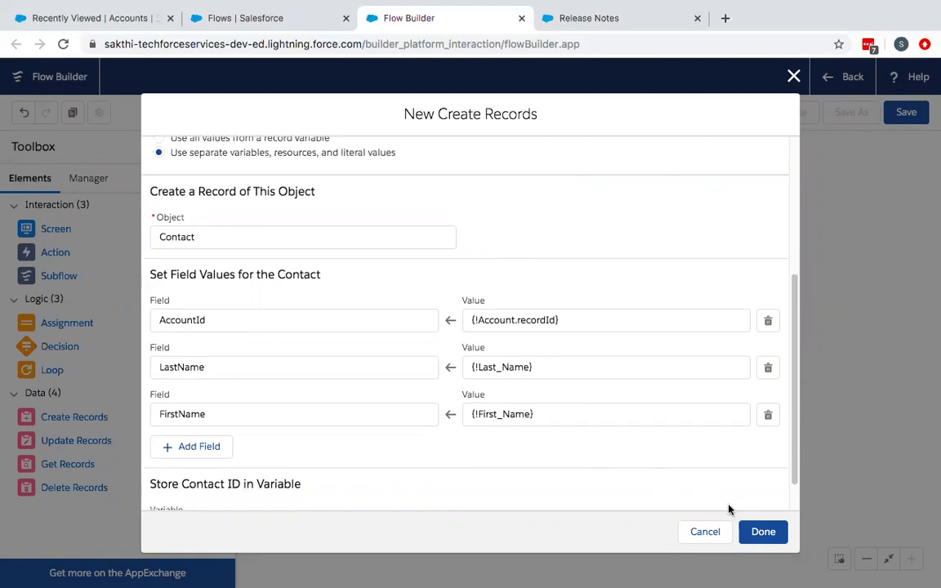
click(762, 531)
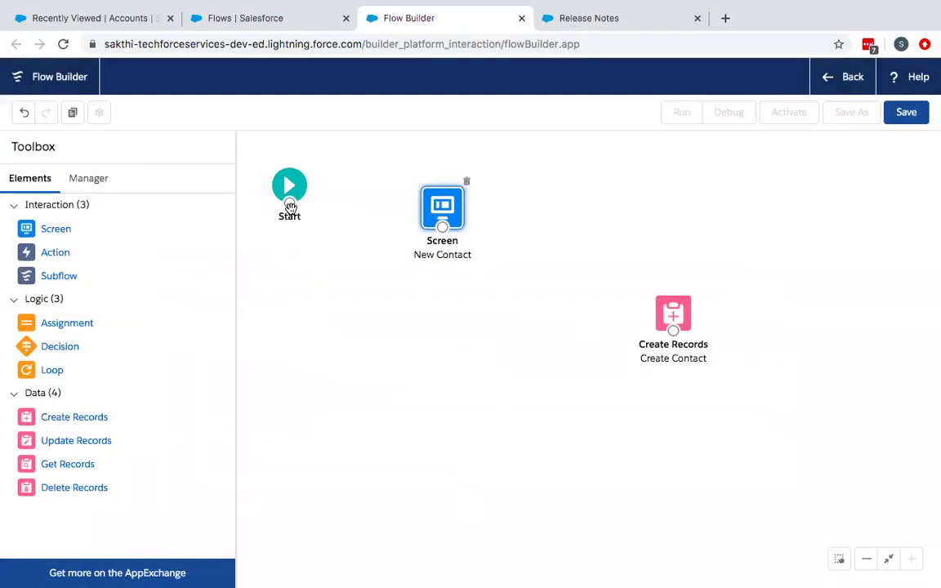
mouse_move(292, 204)
mouse_down()
mouse_move(304, 221)
mouse_move(297, 217)
mouse_move(369, 232)
mouse_move(445, 222)
mouse_move(470, 271)
mouse_up()
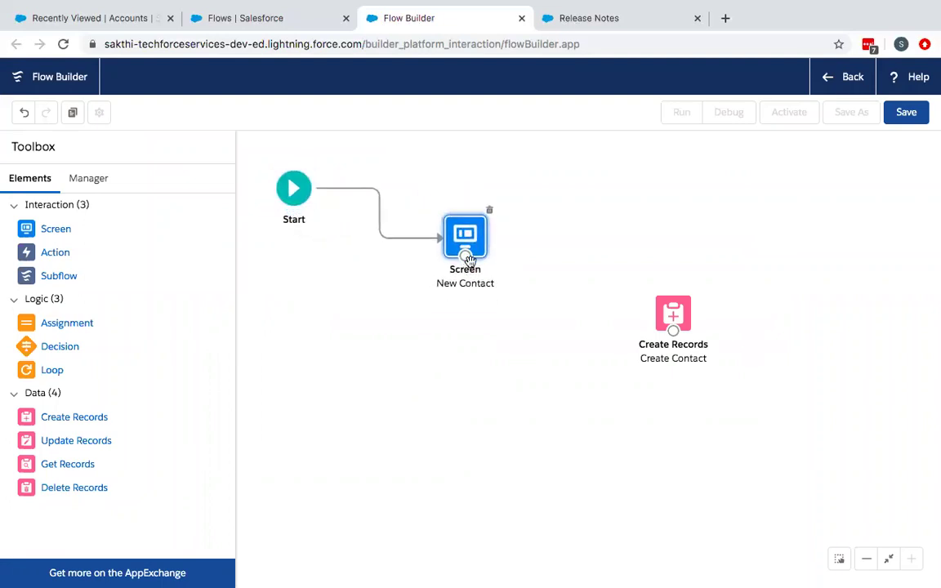
drag(505, 327, 673, 314)
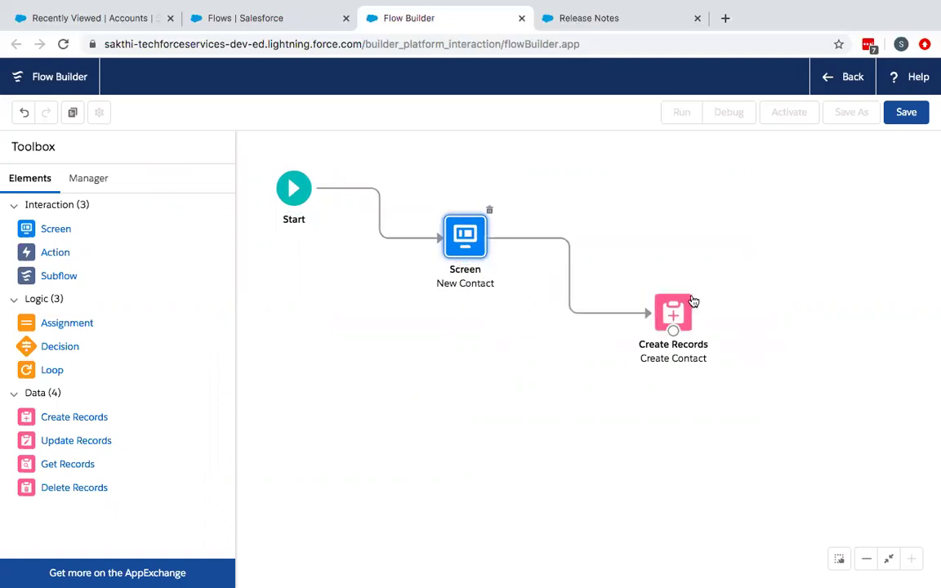
Step: Save the flow with the label "Create a Contact On Case" and API name Create_a_Contact_On_Case
click(902, 116)
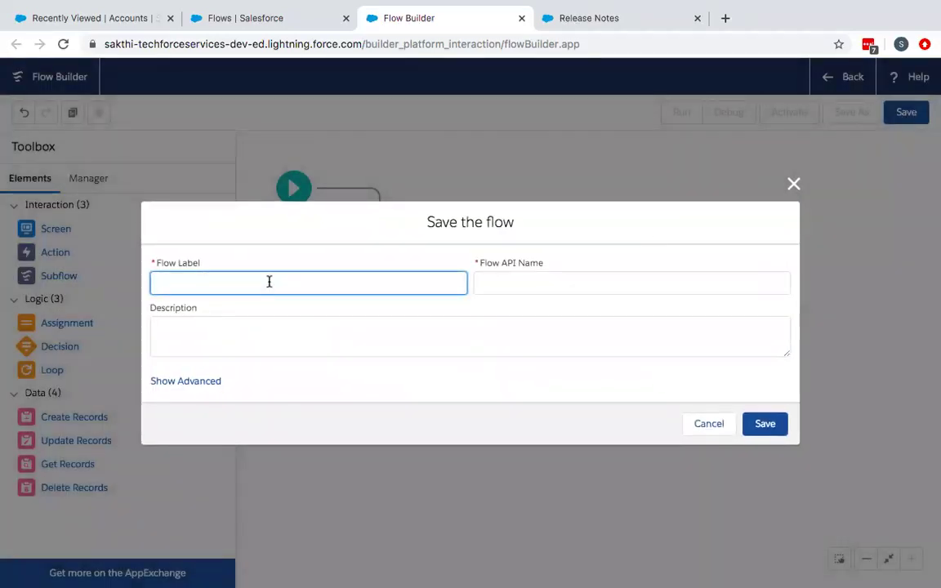
text(Create )
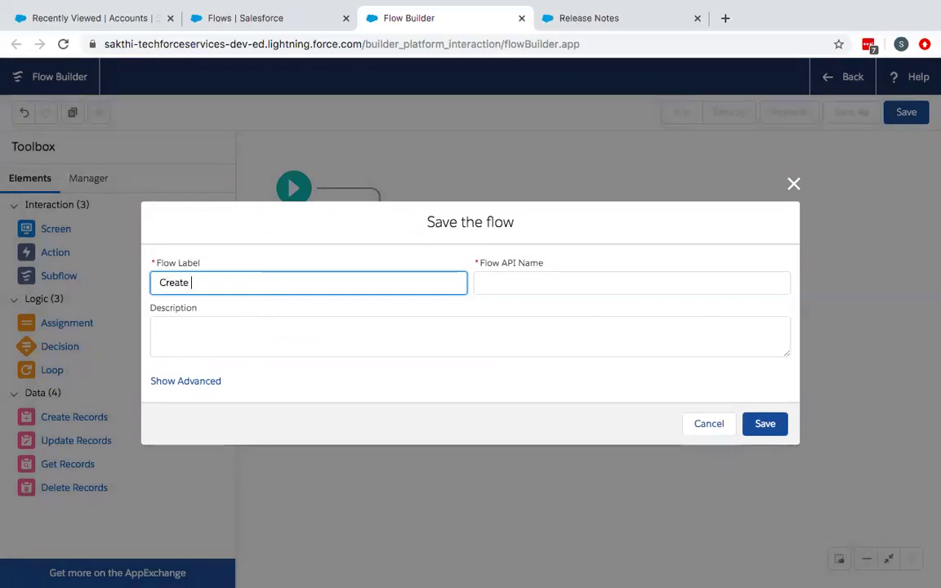
text(a Contact )
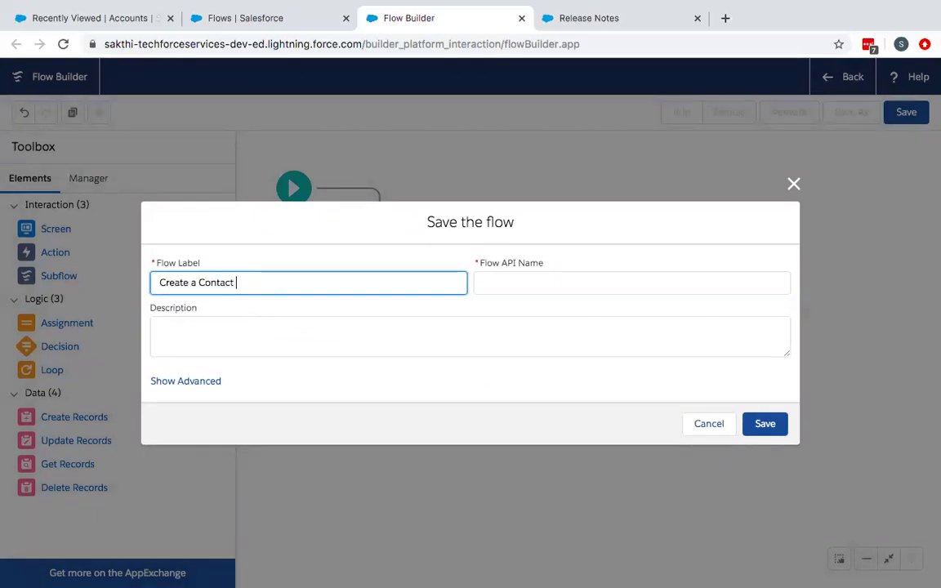
text(On Case)
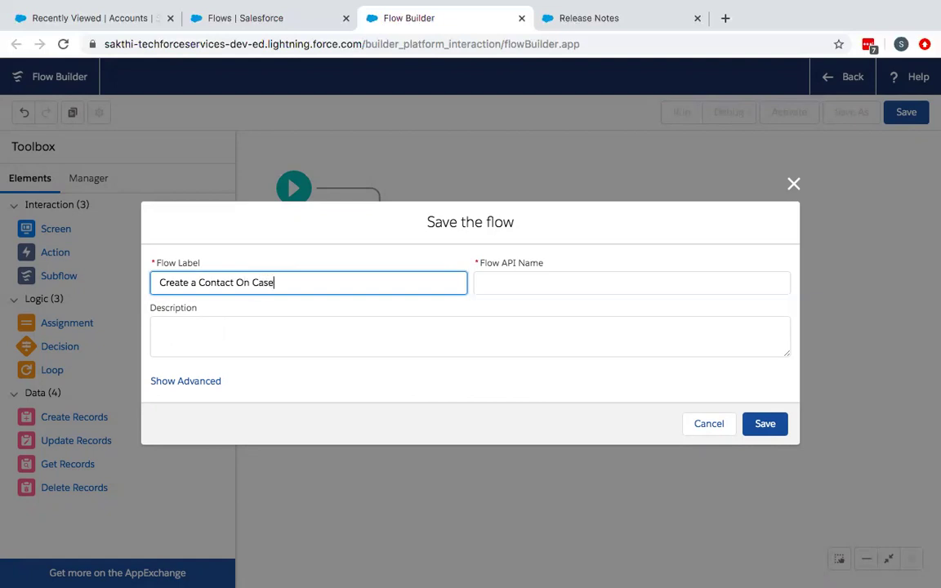
click(531, 282)
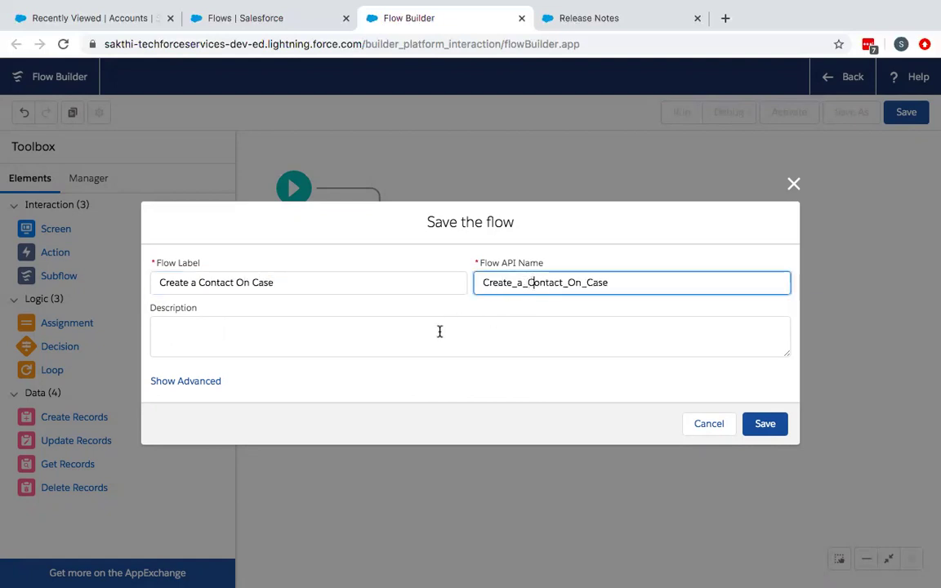
click(763, 424)
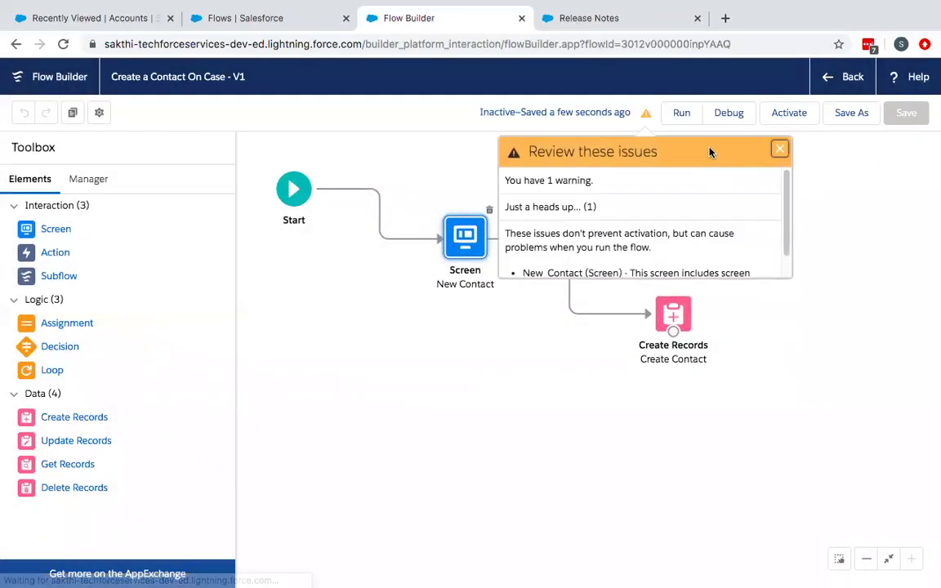
Step: Start a debug run of the flow and enter last name Test and first name Techforce for the contact
click(780, 151)
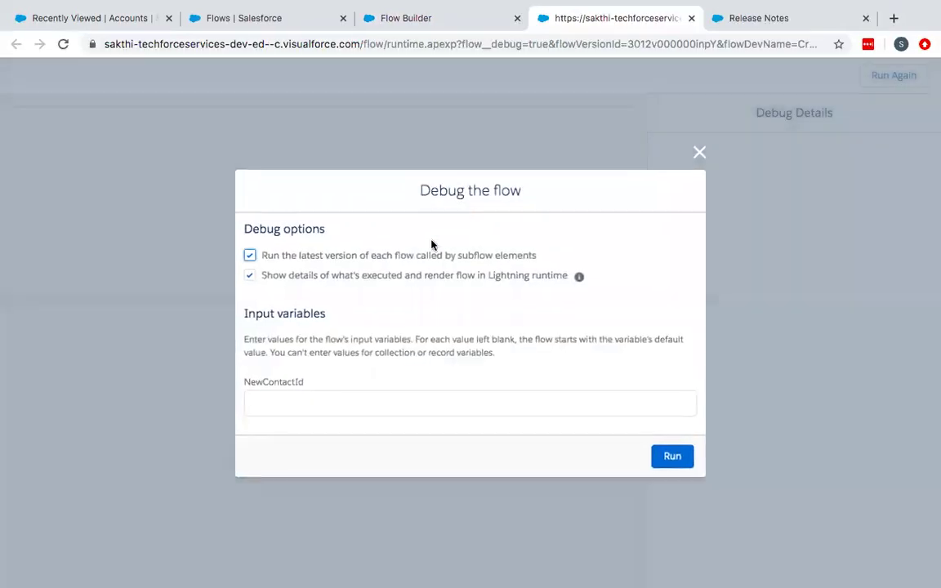
click(672, 456)
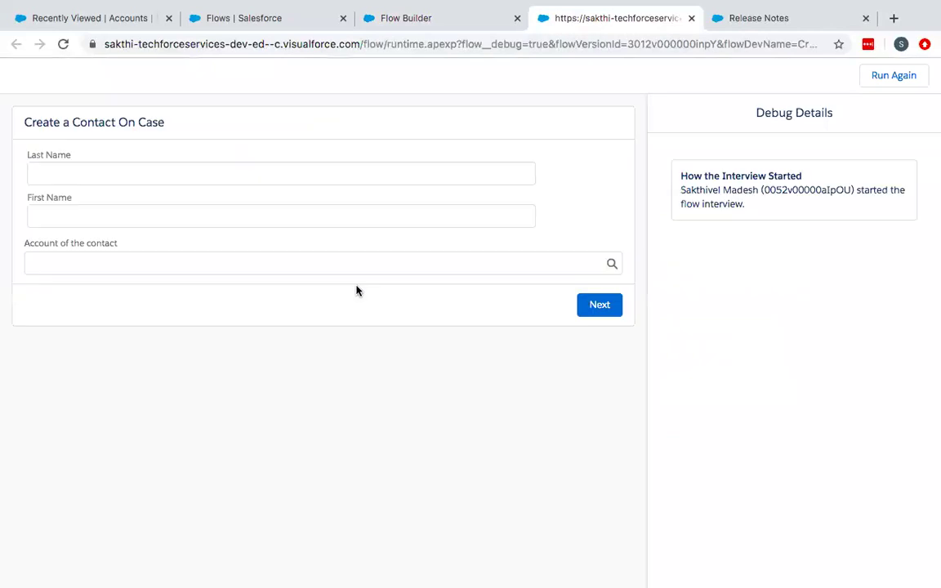
click(181, 168)
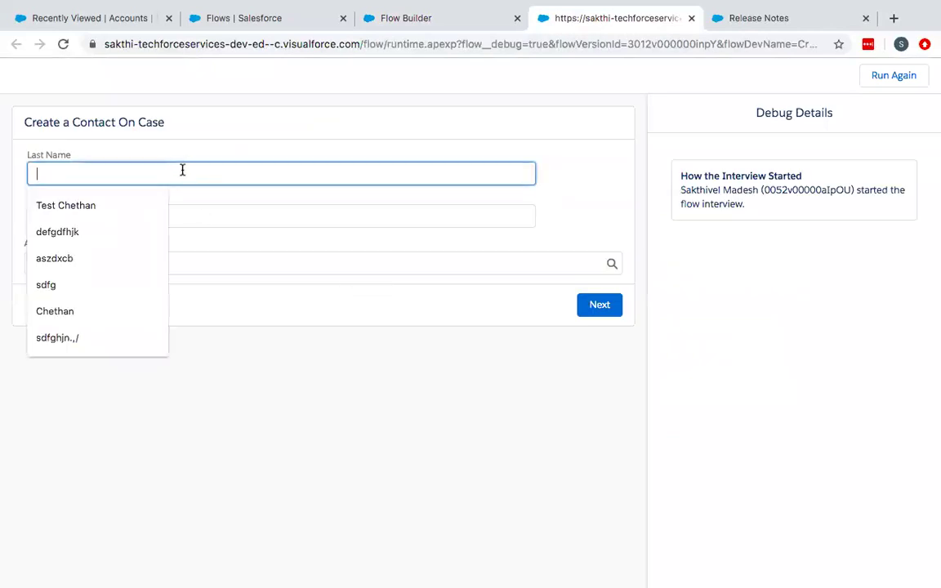
text(Test)
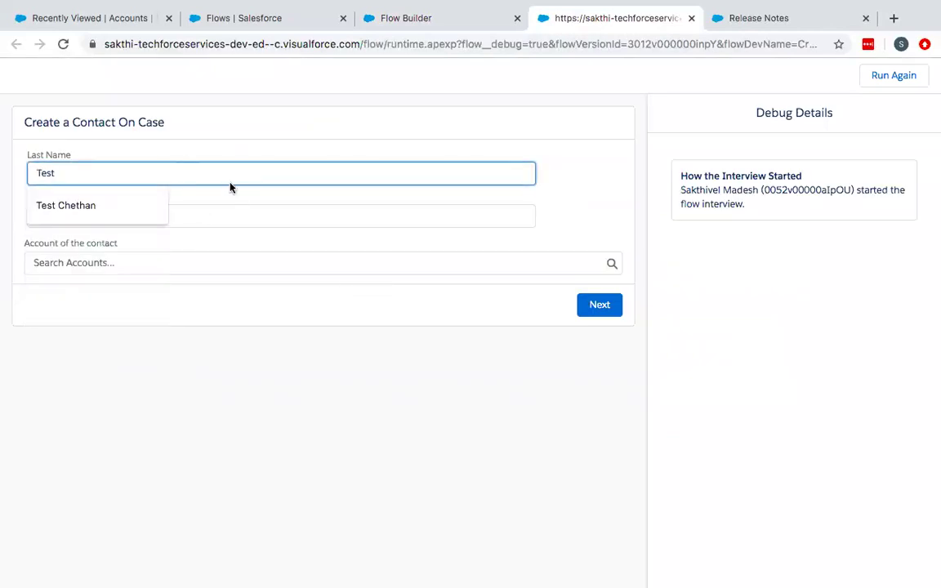
click(235, 208)
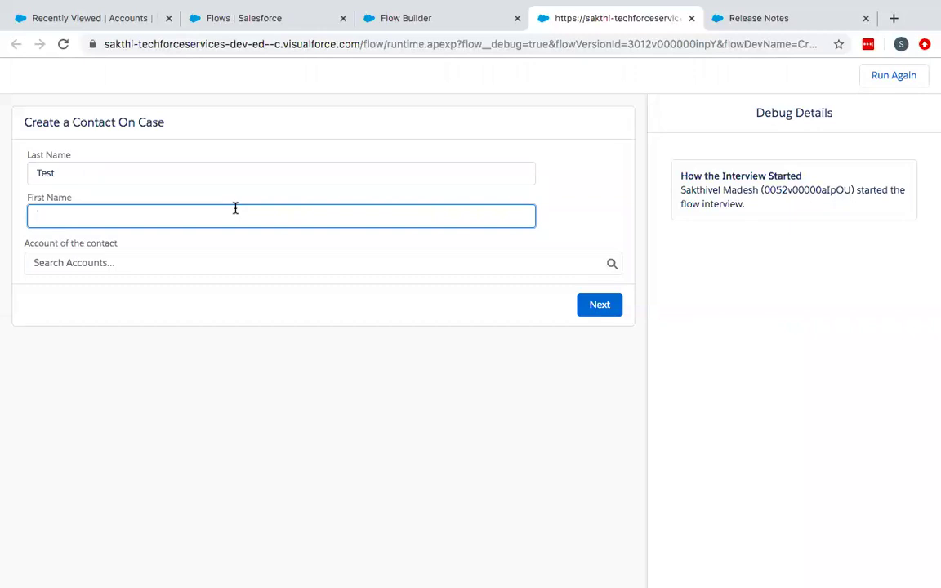
text(Techforce)
Step: Choose Techforce Services Pvt Ltd as the contact's account and submit the flow screen
click(222, 263)
click(155, 315)
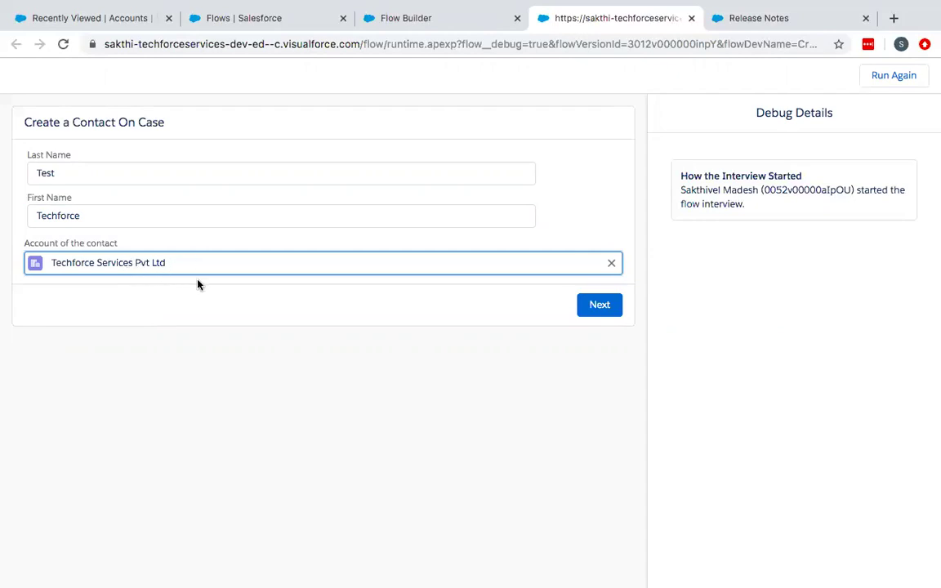
click(599, 309)
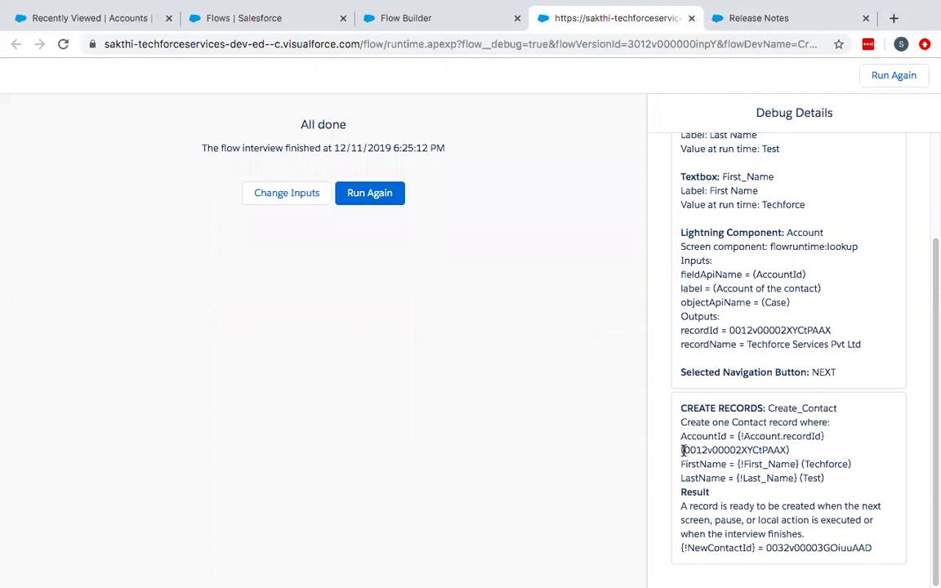
Step: Check the account and new contact IDs in the debug details against the Techforce Test contact's record page
drag(683, 450, 787, 450)
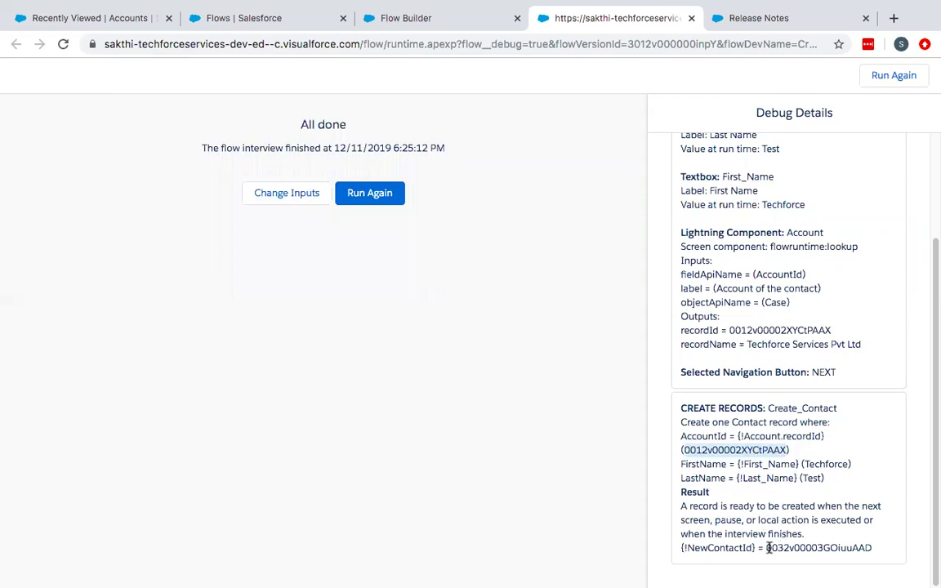
drag(768, 549, 870, 547)
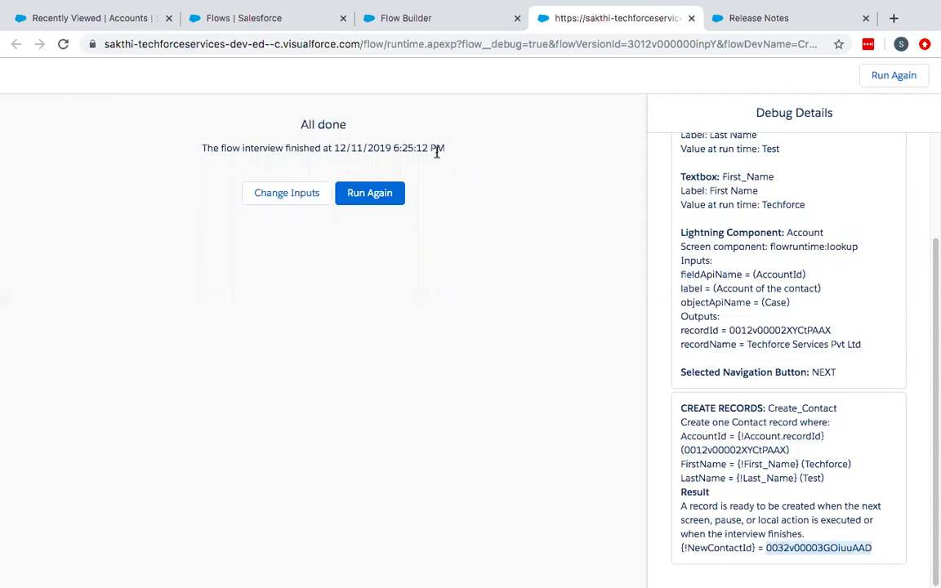
click(72, 20)
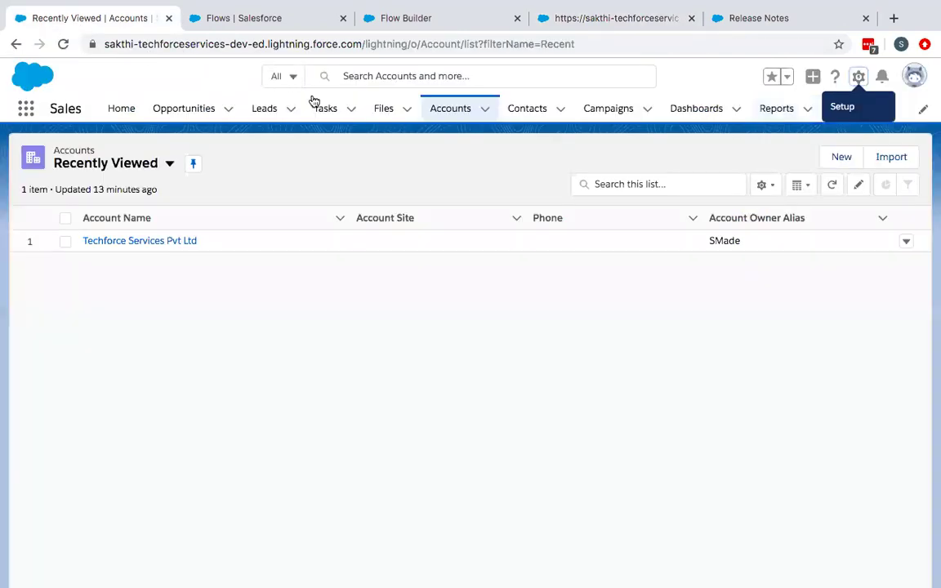
click(518, 111)
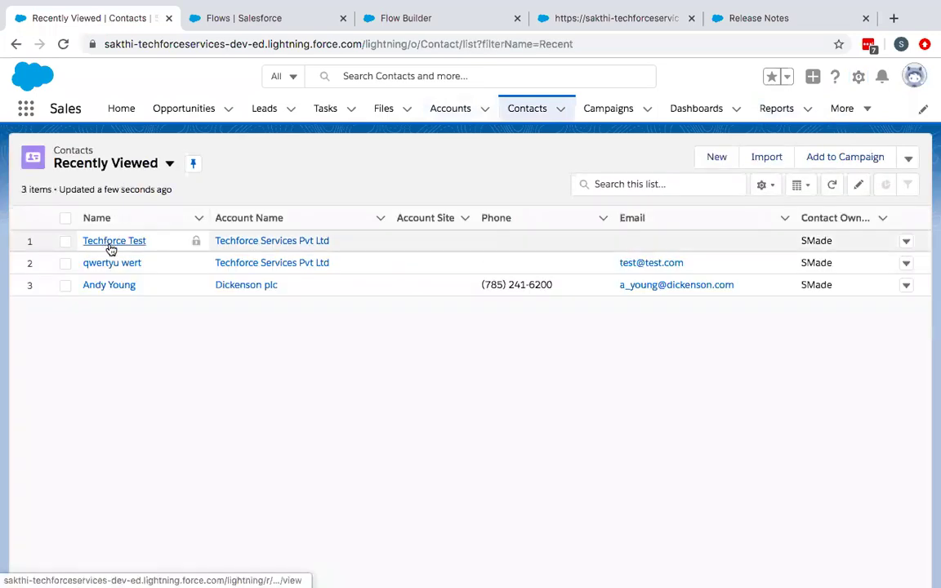
click(107, 242)
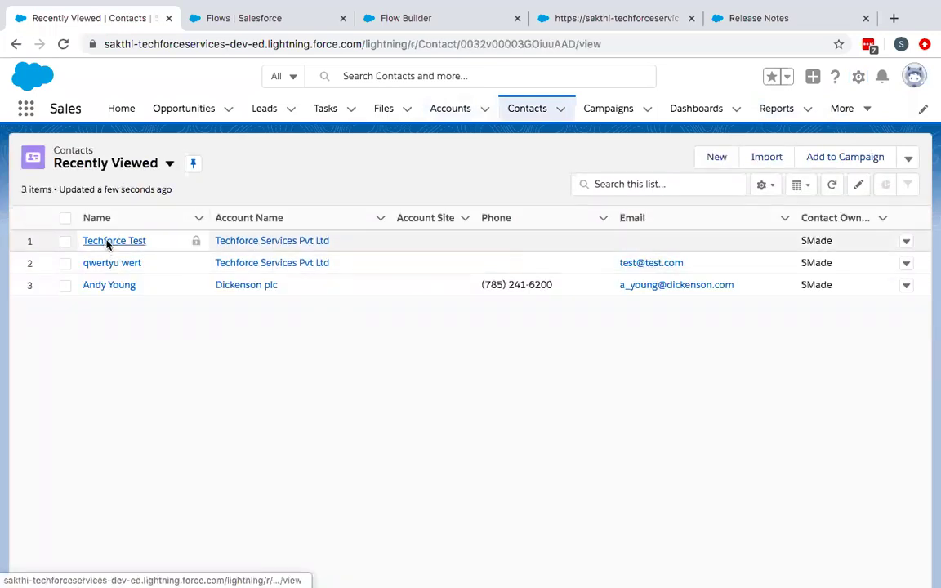
double_click(490, 43)
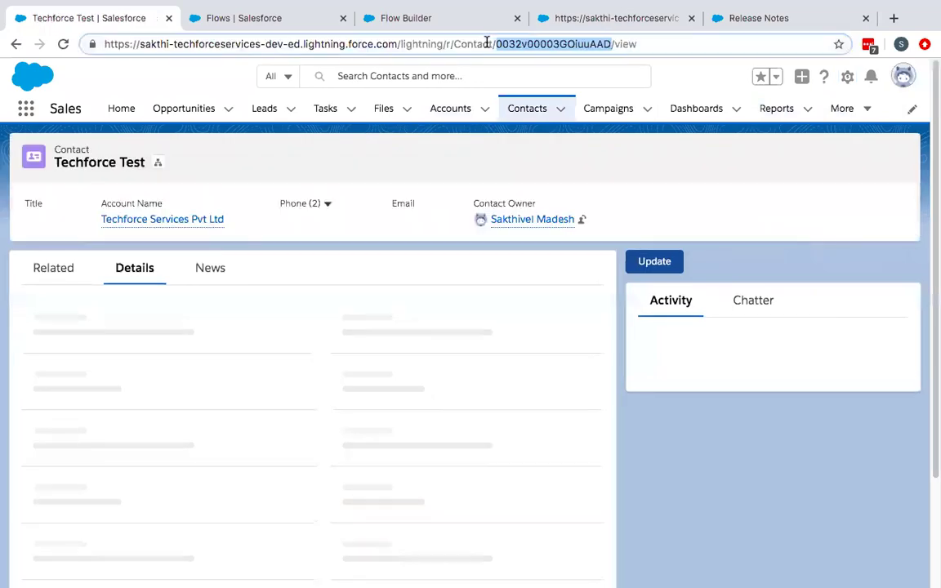
Step: Review the Techforce Test contact's details, including its name and linked account
scroll(389, 296, down, 1)
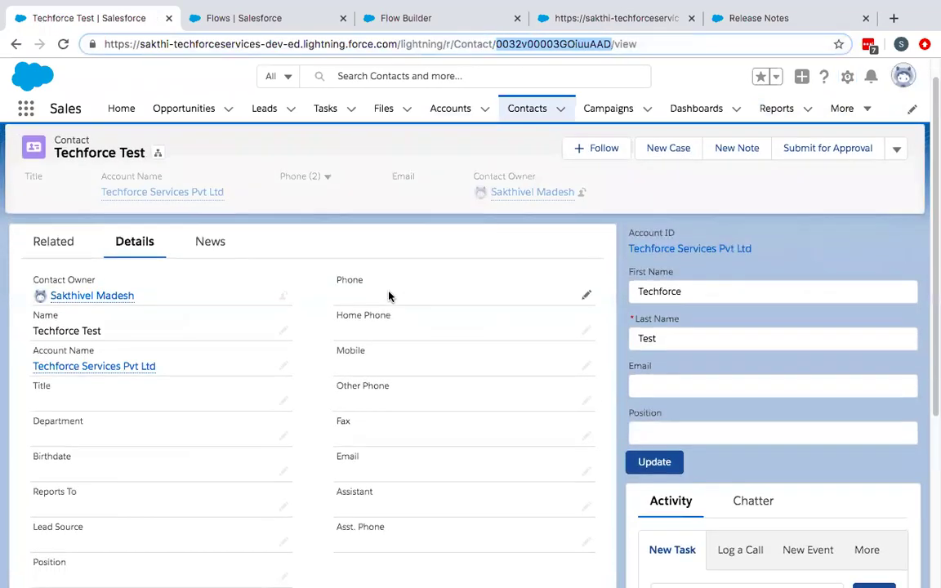
scroll(387, 296, down, 3)
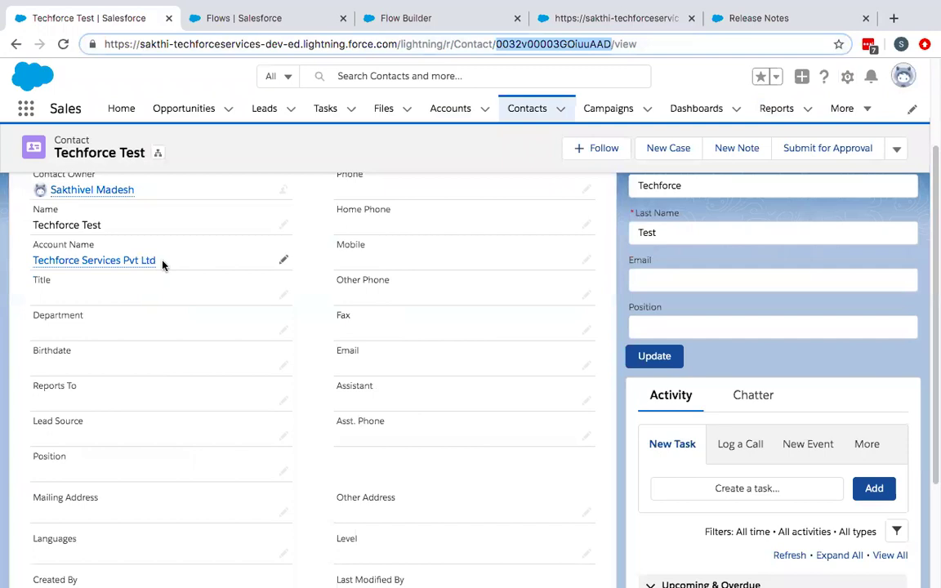
mouse_move(111, 261)
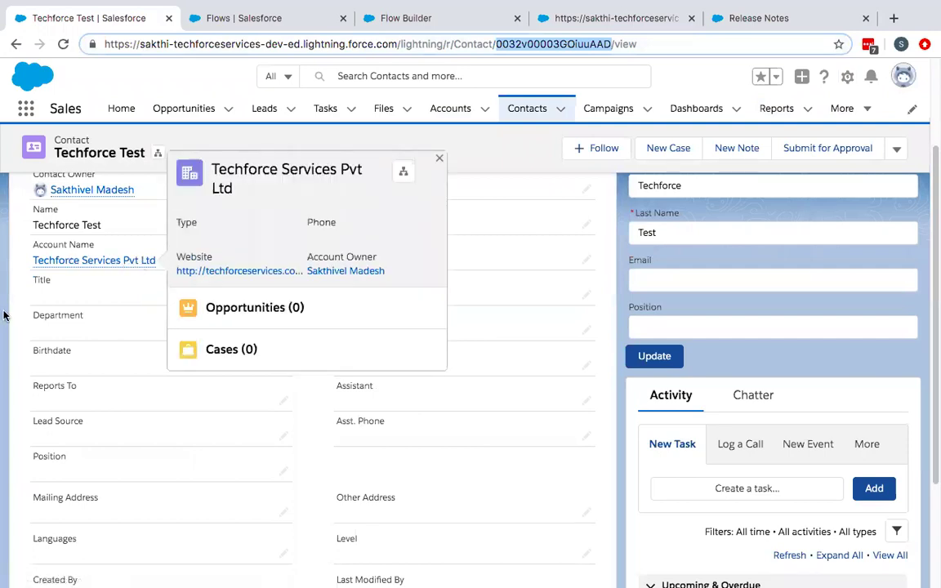
scroll(17, 314, up, 4)
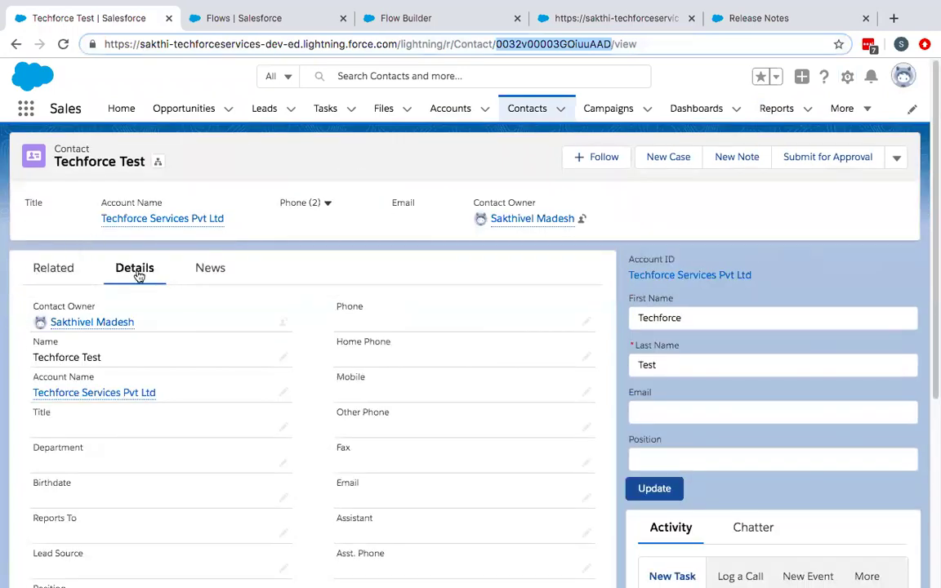
scroll(129, 249, down, 3)
mouse_move(143, 278)
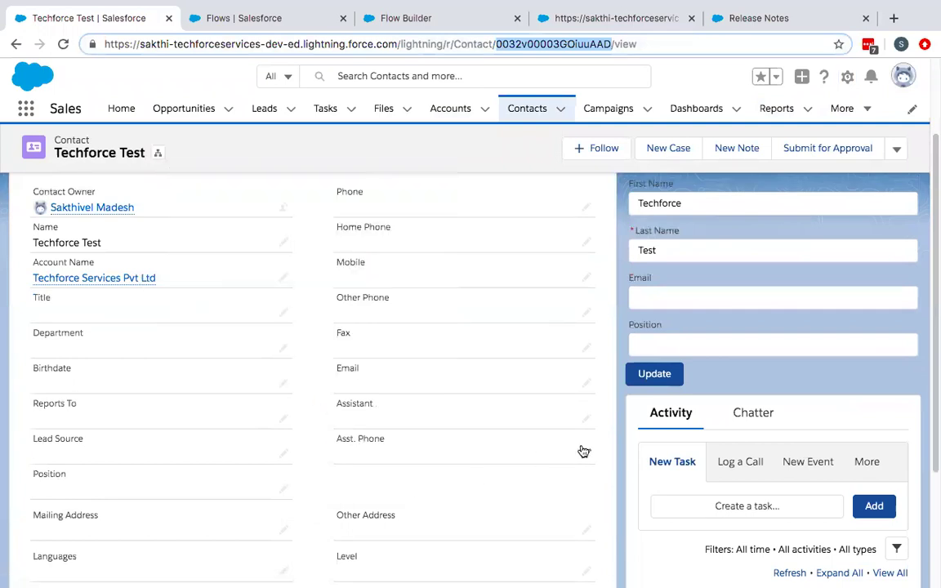
scroll(512, 411, up, 3)
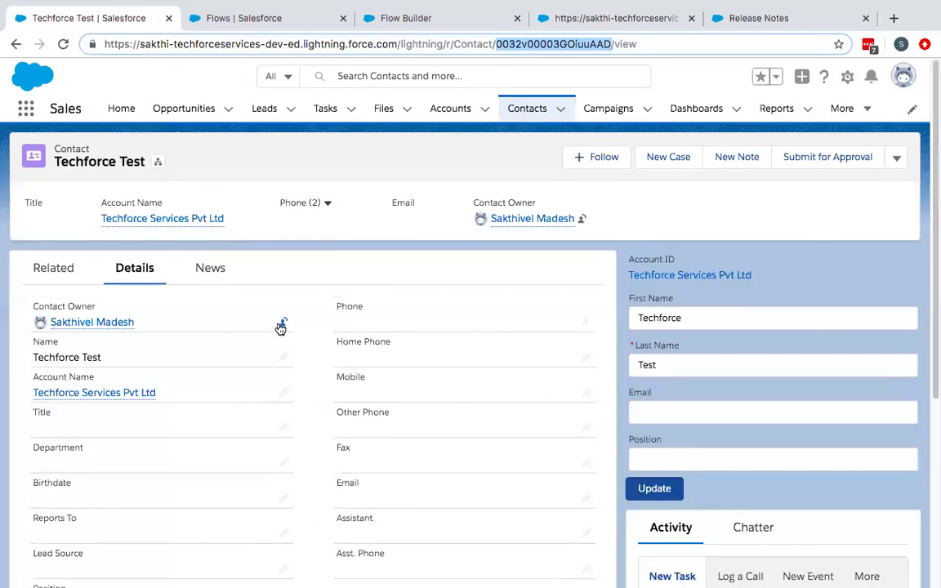
scroll(284, 326, down, 1)
click(283, 365)
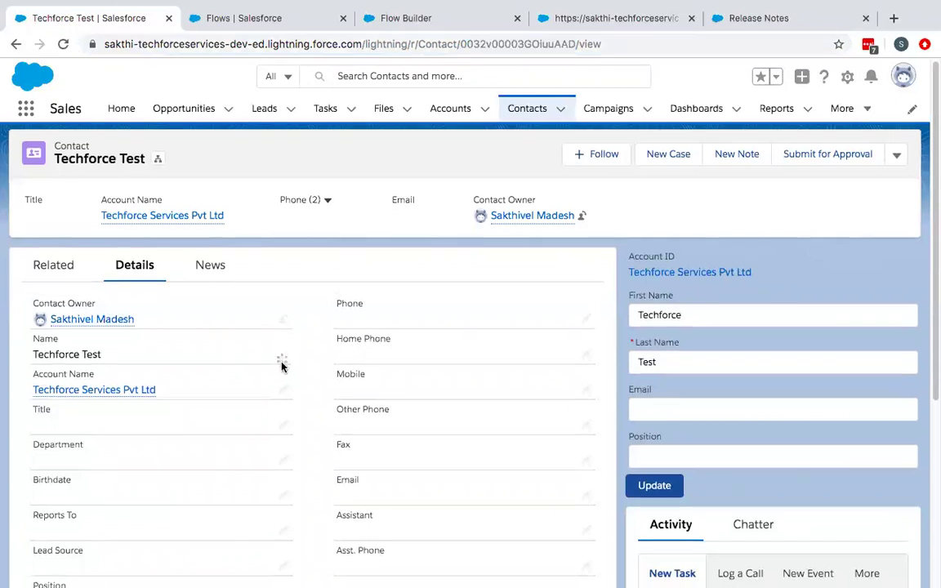
scroll(252, 435, down, 1)
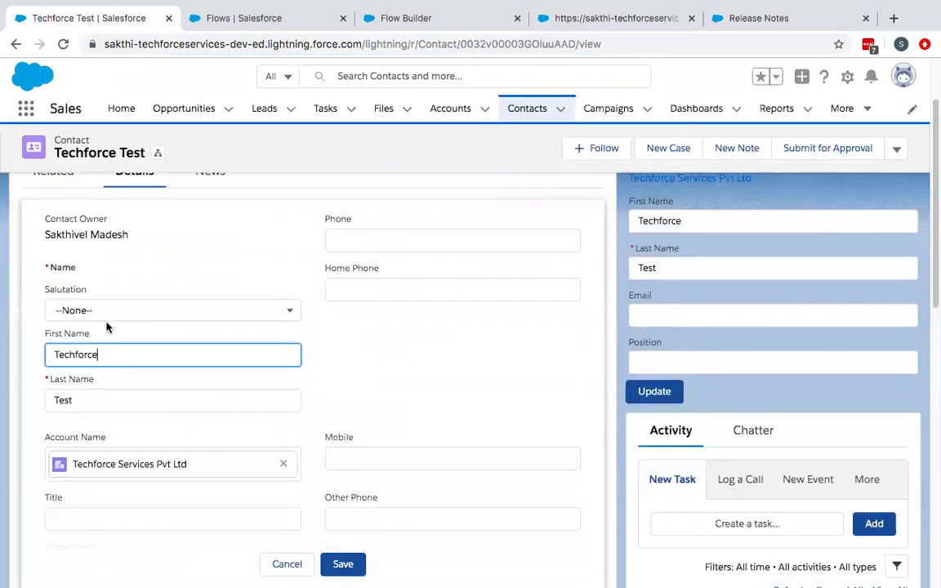
click(285, 564)
Step: Return to Flow Builder and activate the Create a Contact On Case flow
click(398, 18)
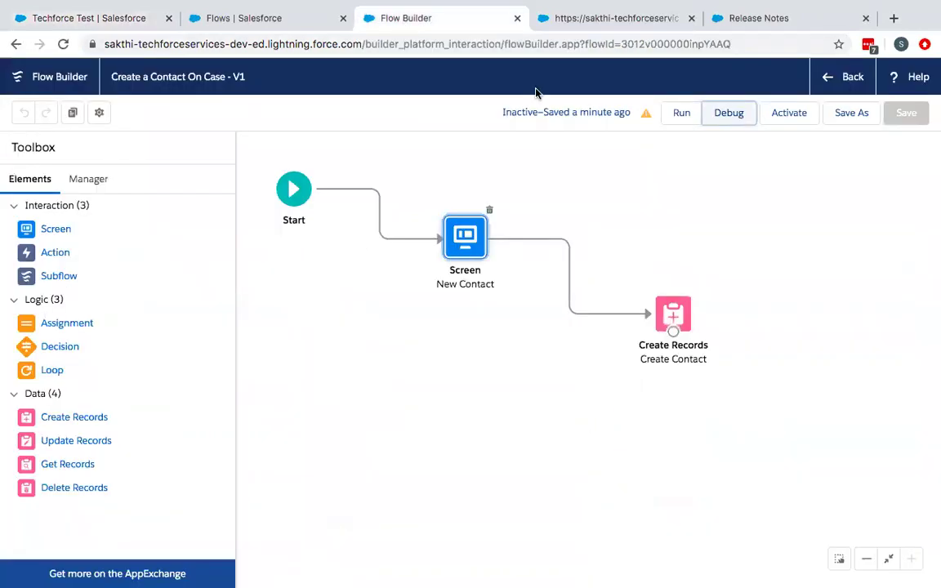
click(791, 119)
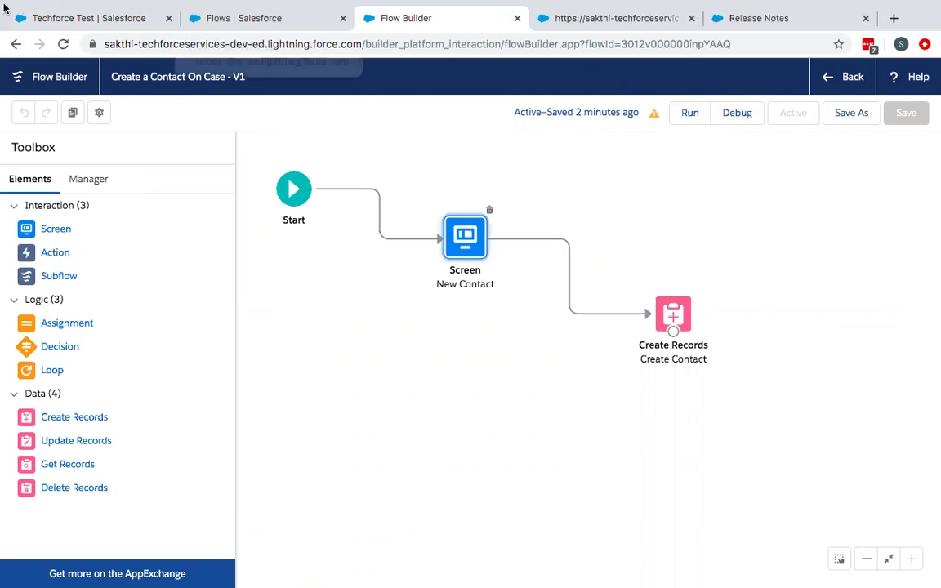
Step: Go to Setup's Object Manager, search for "case" and open the Case object
click(73, 24)
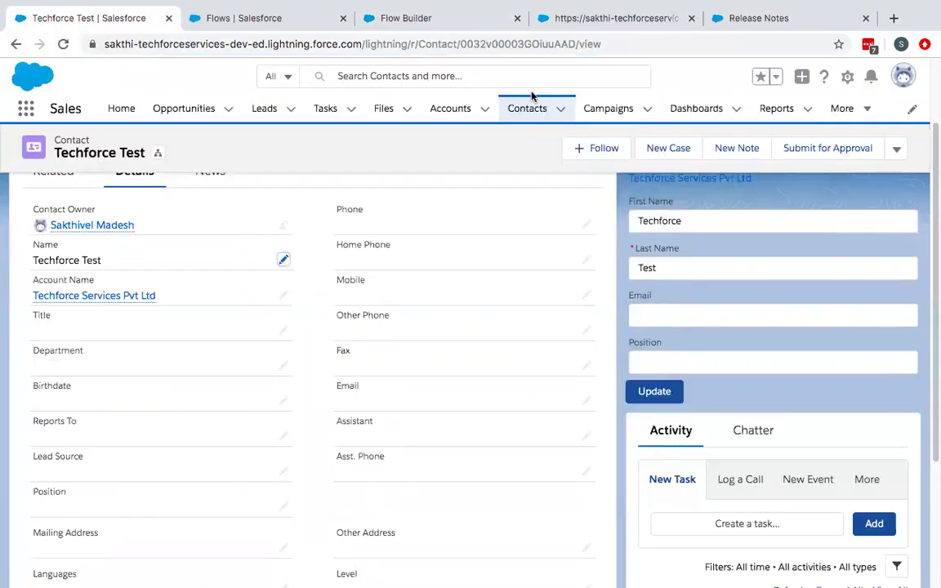
click(260, 23)
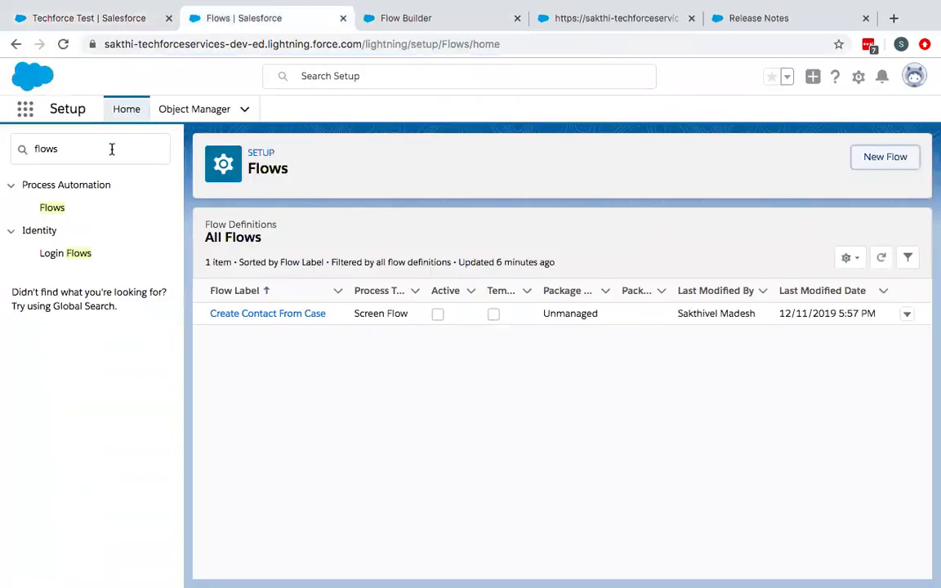
click(111, 150)
double_click(111, 149)
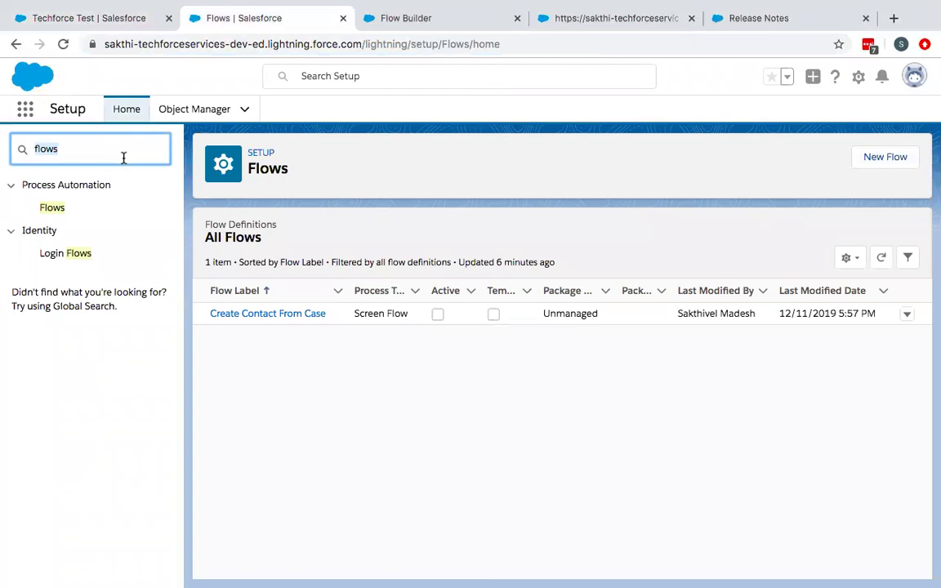
click(189, 109)
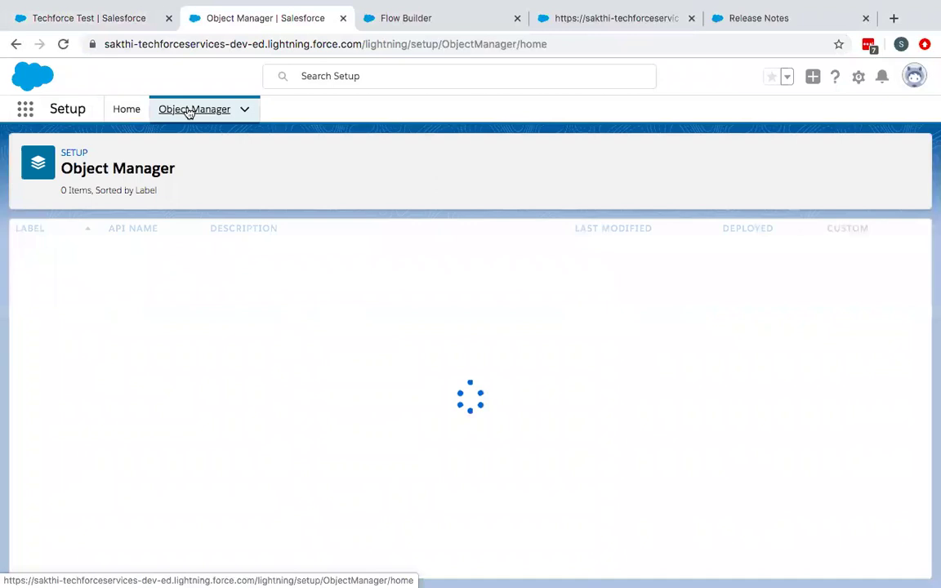
click(653, 158)
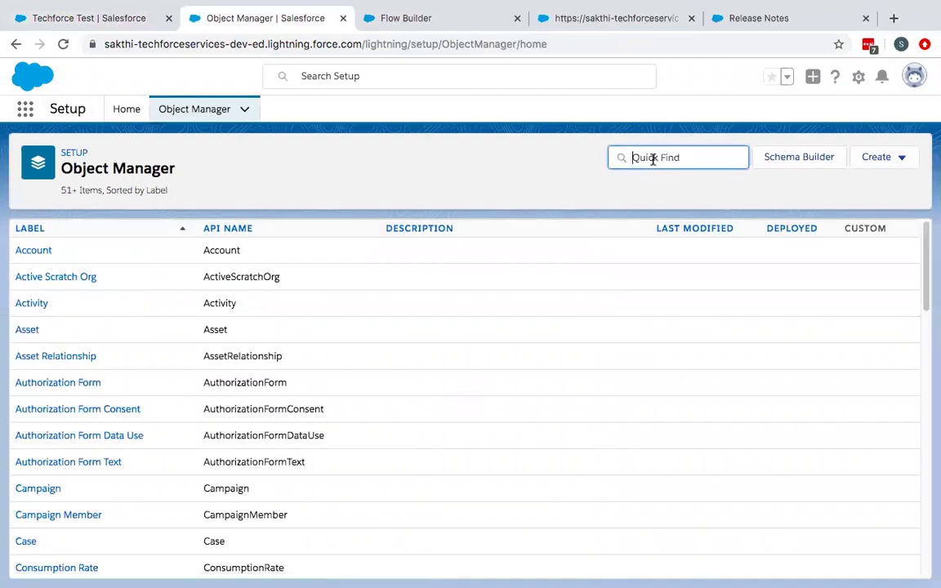
text(case)
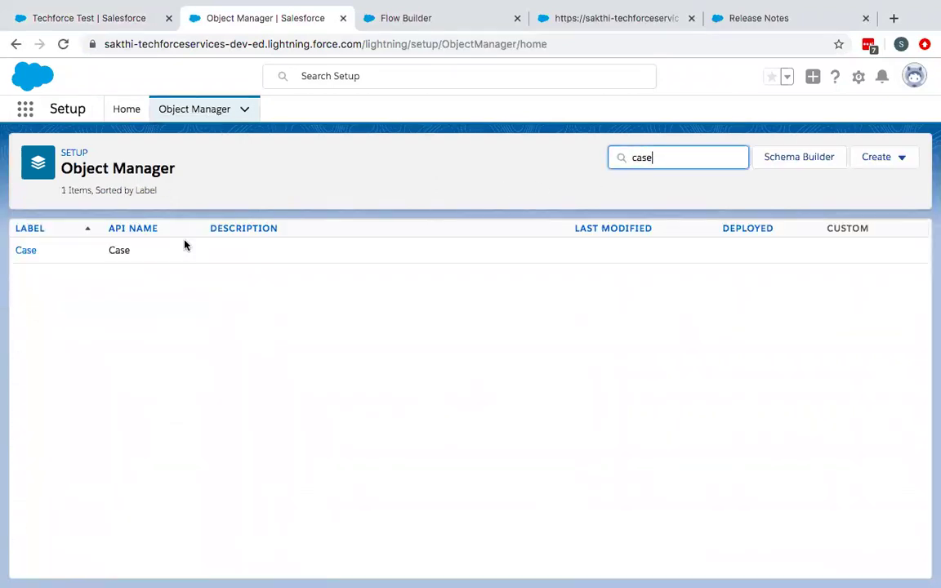
click(22, 252)
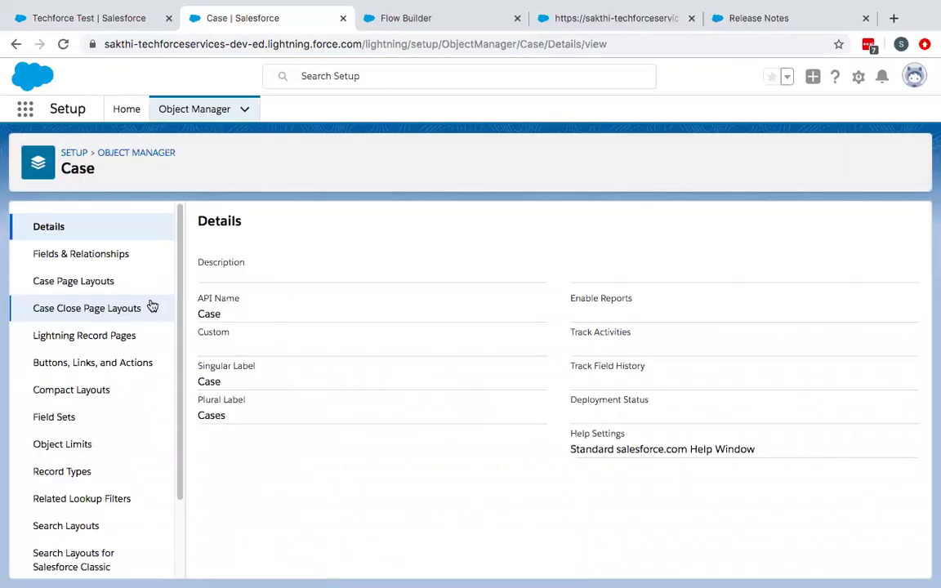
Step: Start a new action on the Case object and set its action type to Flow
click(77, 367)
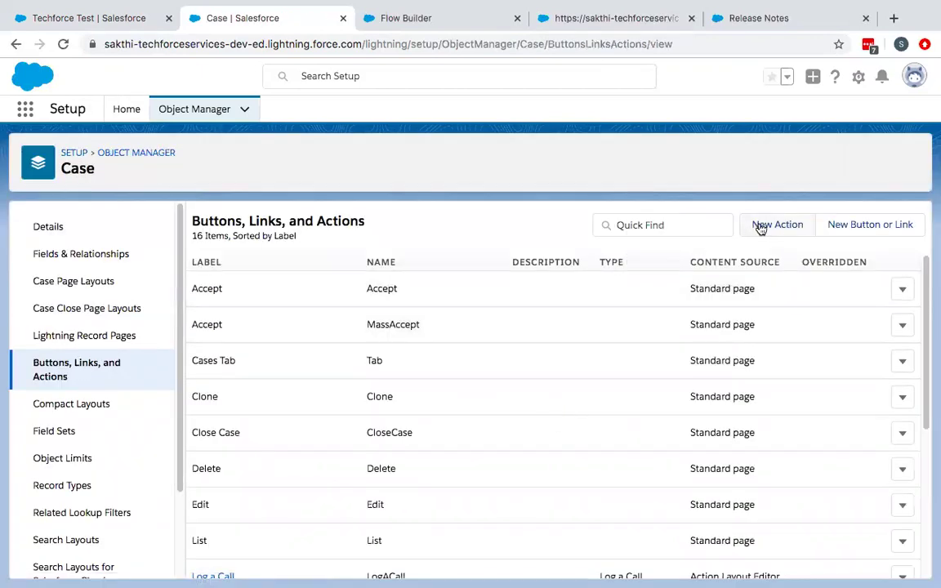
click(760, 228)
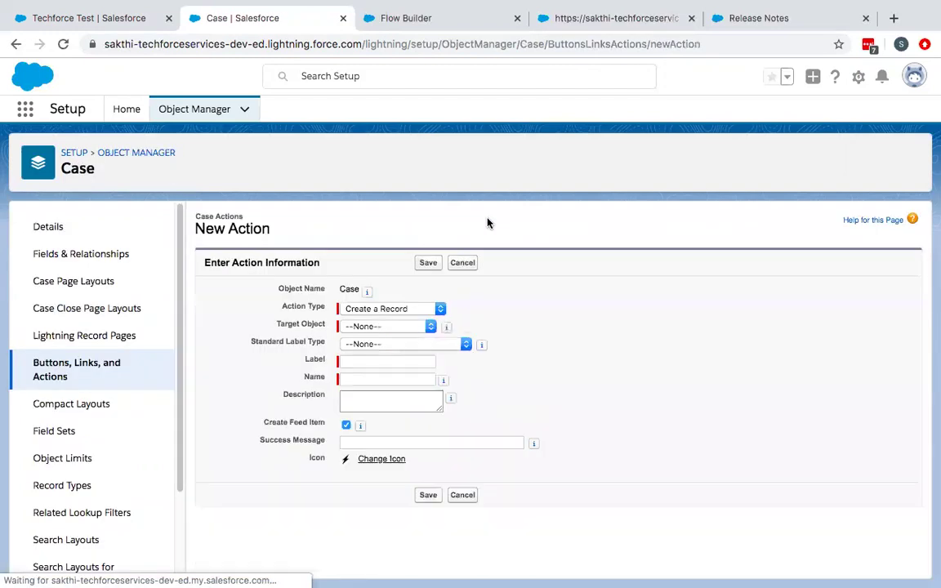
click(431, 328)
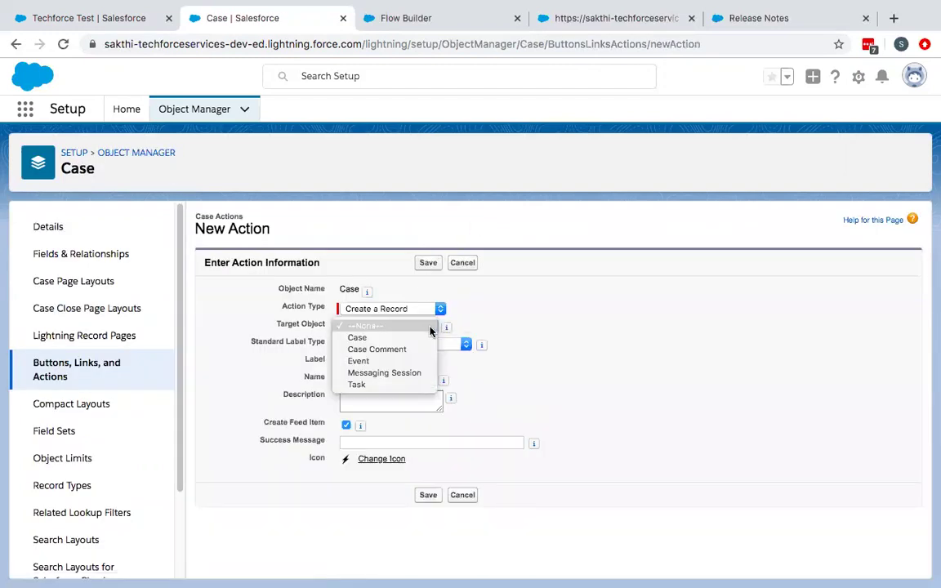
click(435, 314)
click(435, 312)
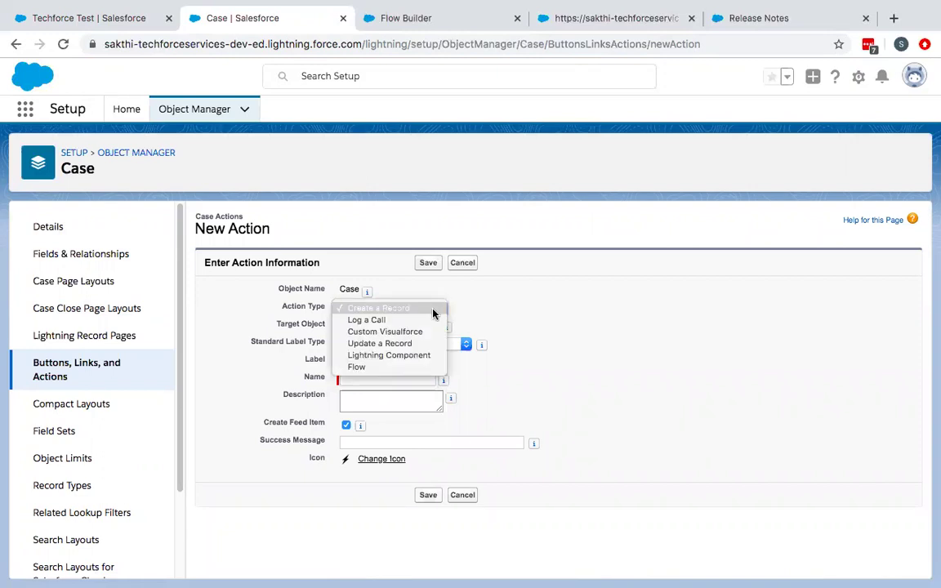
click(410, 369)
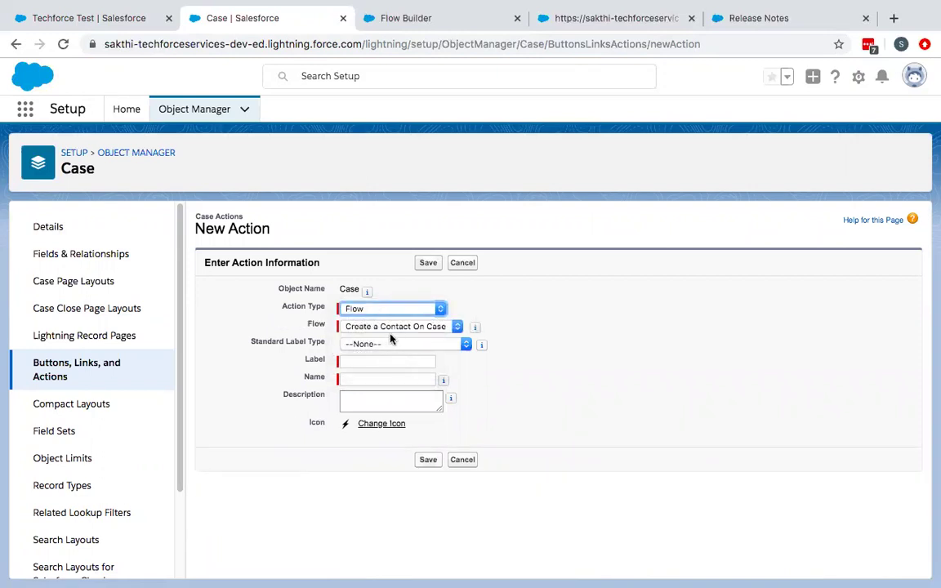
Step: Choose the Create a Contact On Case flow, label the action Create Contact with the name Create_Contact, and save it
click(422, 329)
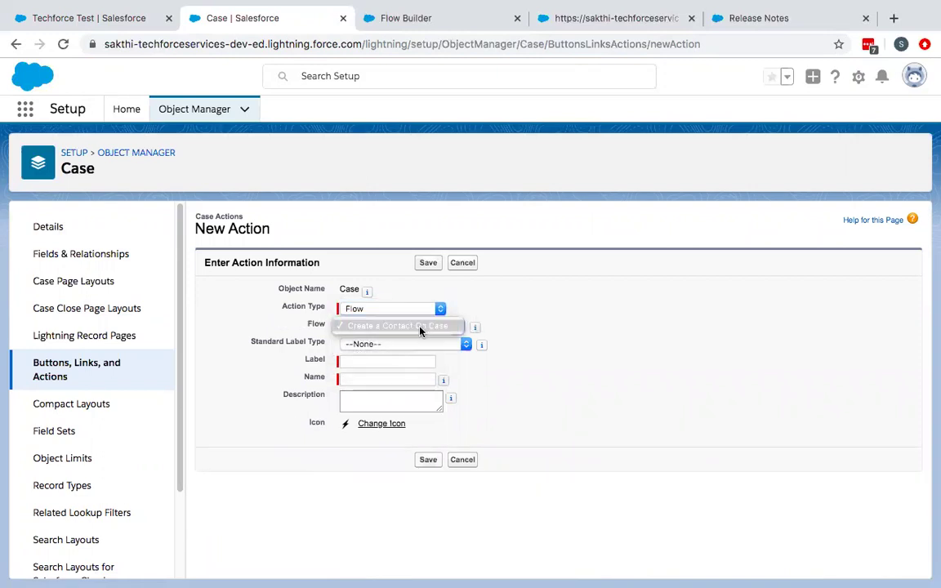
click(418, 328)
click(415, 346)
click(500, 351)
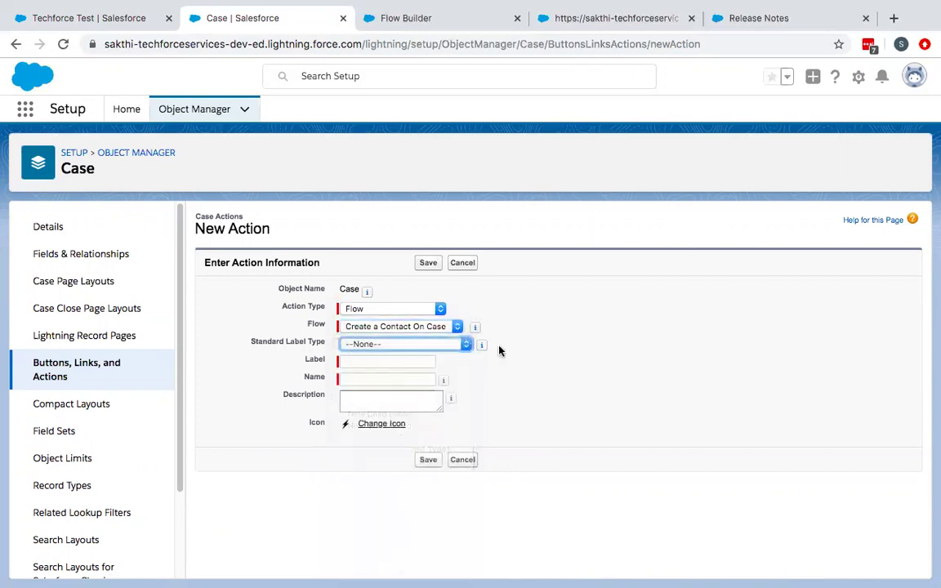
click(392, 362)
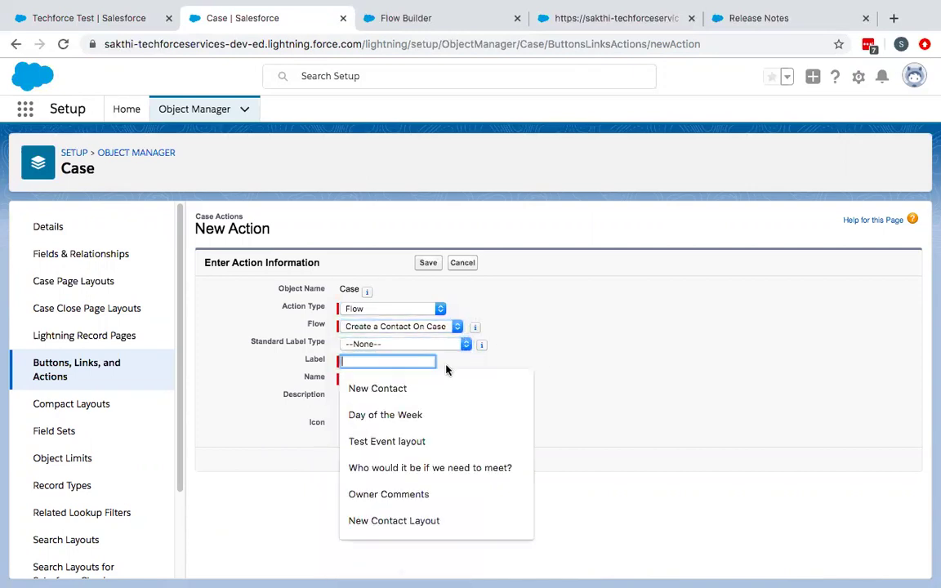
text(Create Contact)
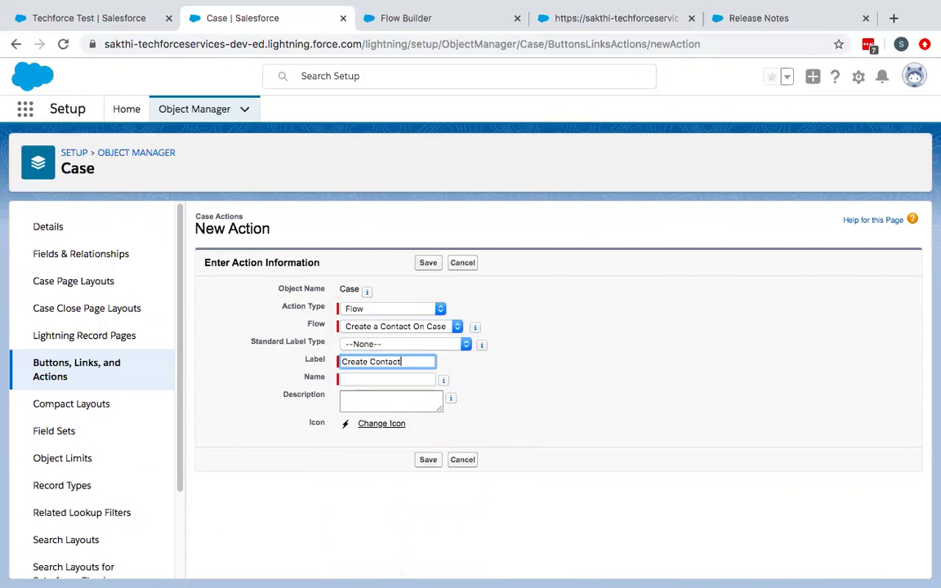
click(421, 383)
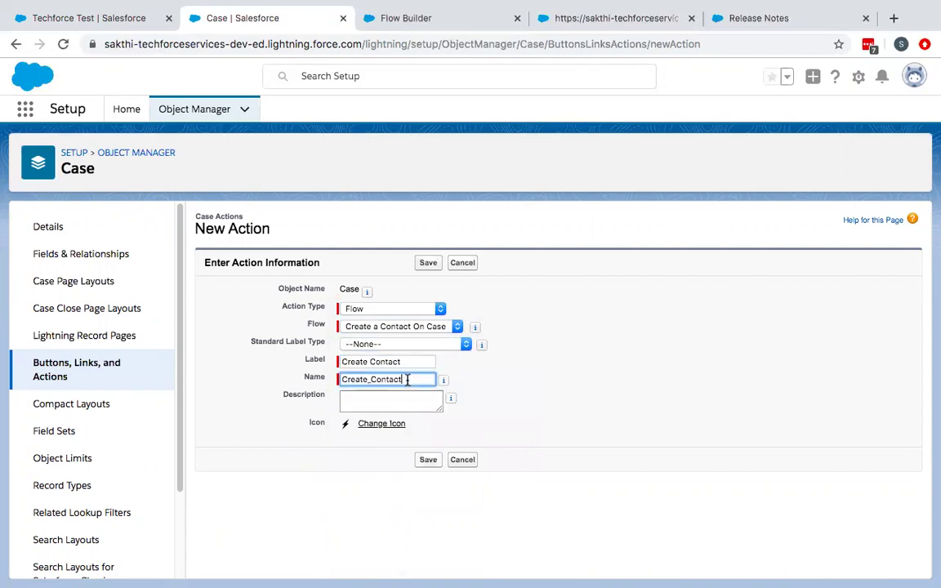
click(432, 460)
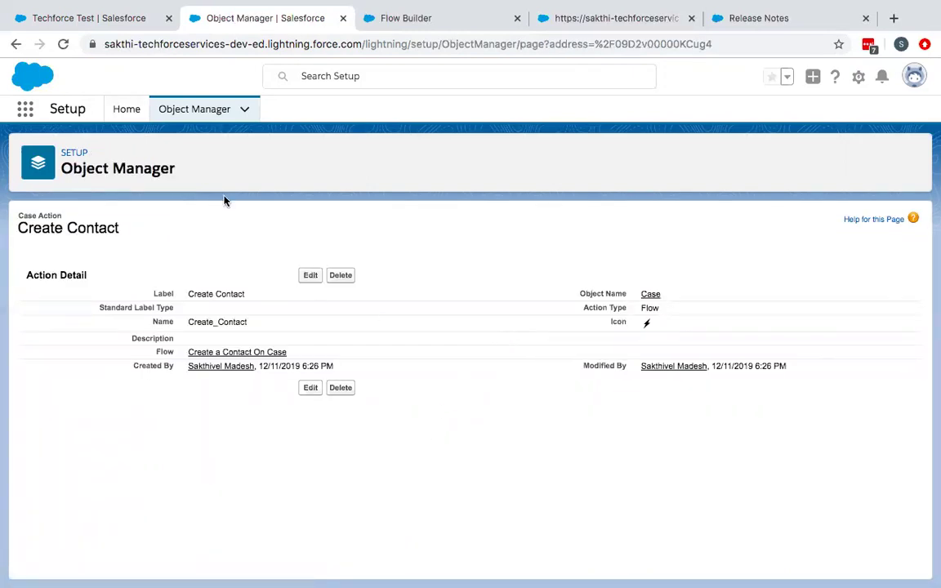
Step: Search Object Manager for "case" and open the Case object's page layout named Case Layout for editing
click(186, 115)
click(636, 159)
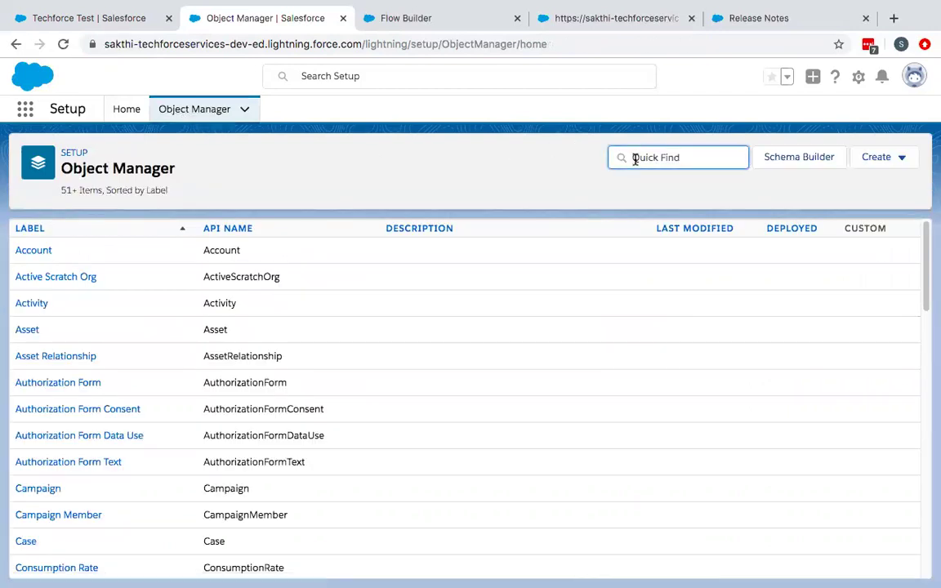
text(case)
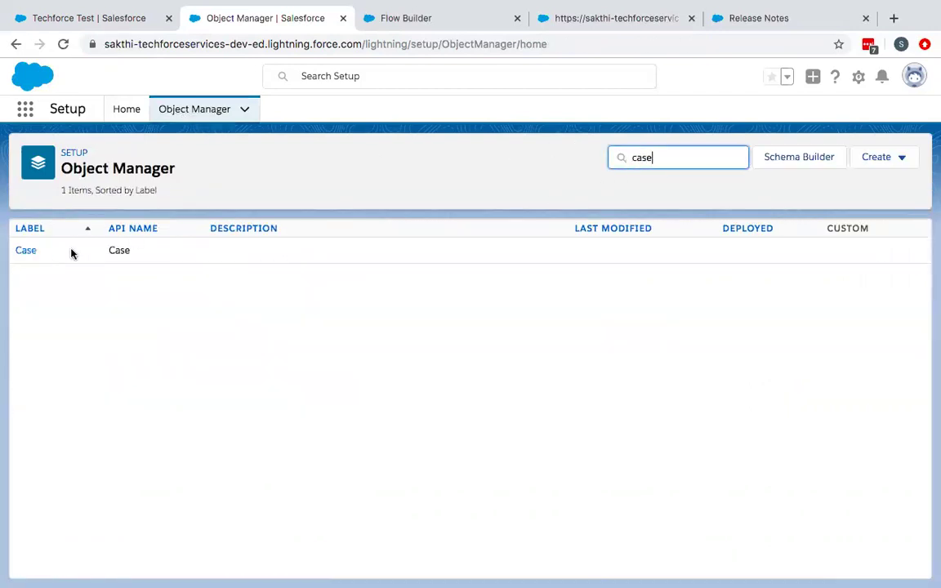
click(25, 251)
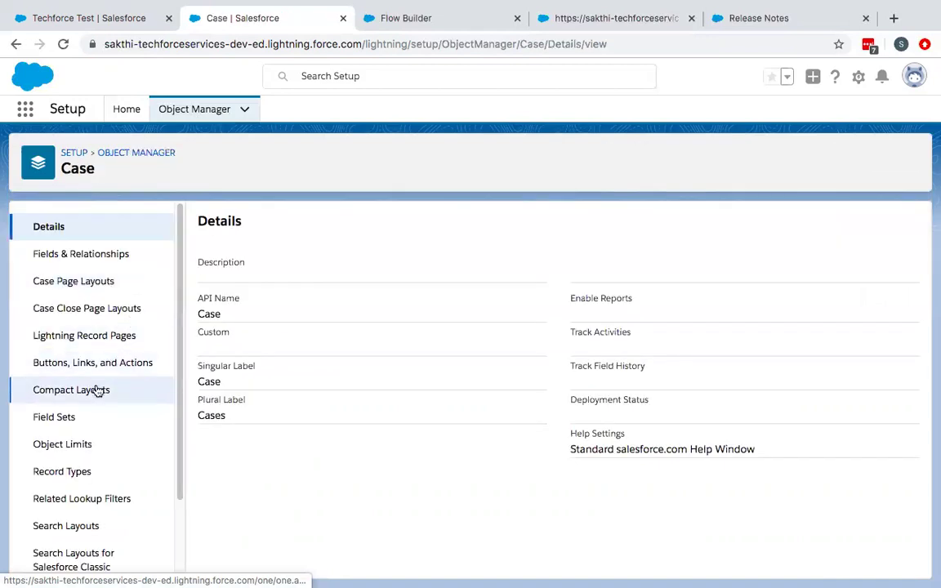
click(77, 282)
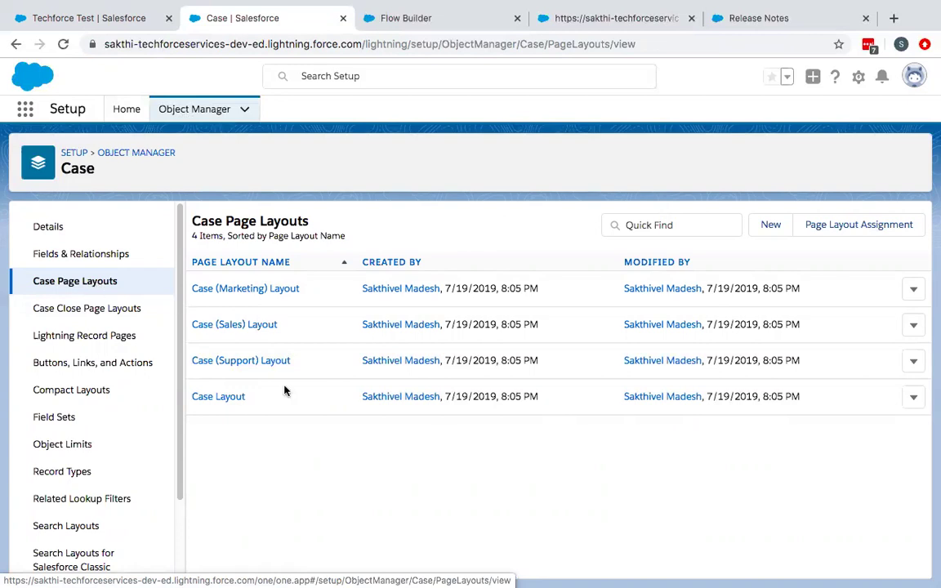
click(227, 401)
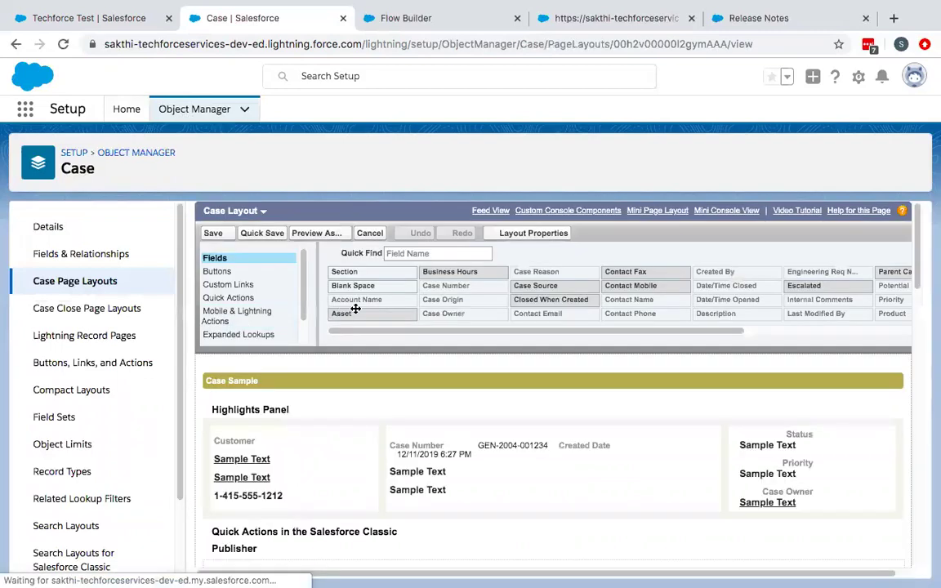
Step: Override the predefined Salesforce Mobile and Lightning Experience actions, add Create Contact between Clone and Merge Cases, and save the layout
click(224, 298)
click(228, 285)
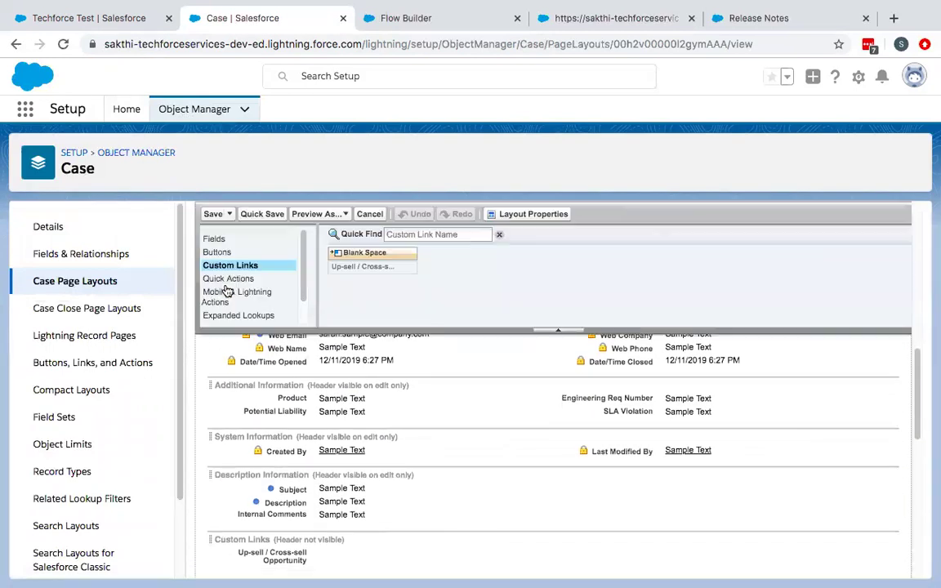
click(231, 299)
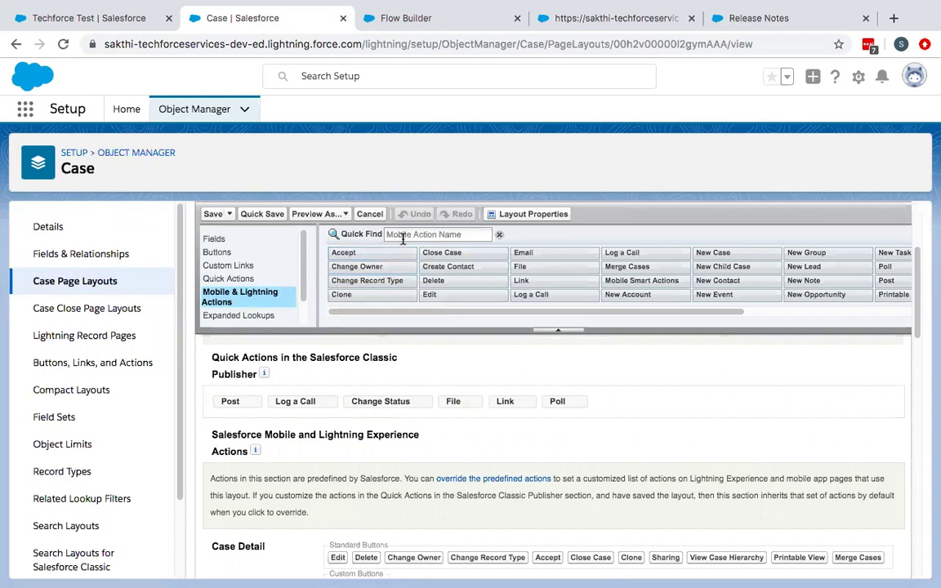
click(403, 235)
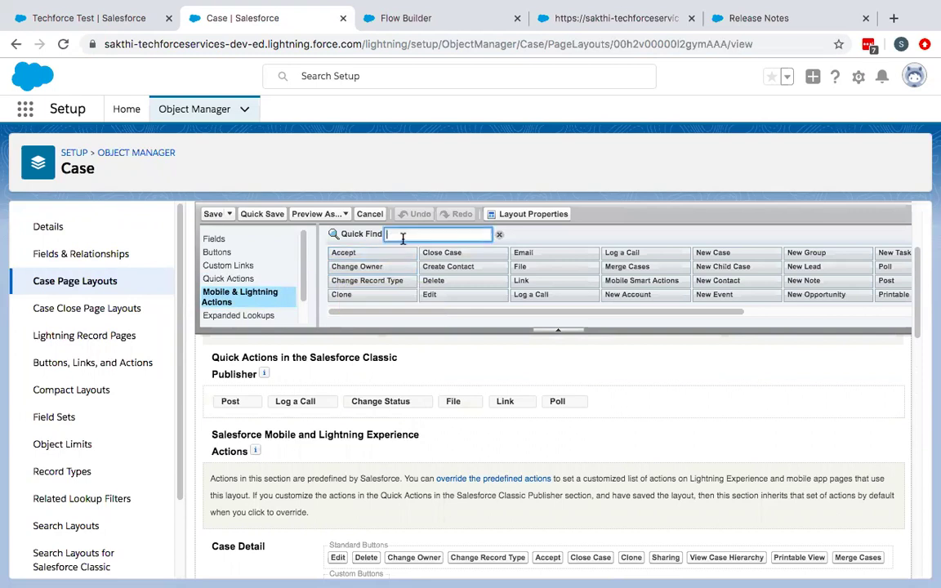
click(499, 483)
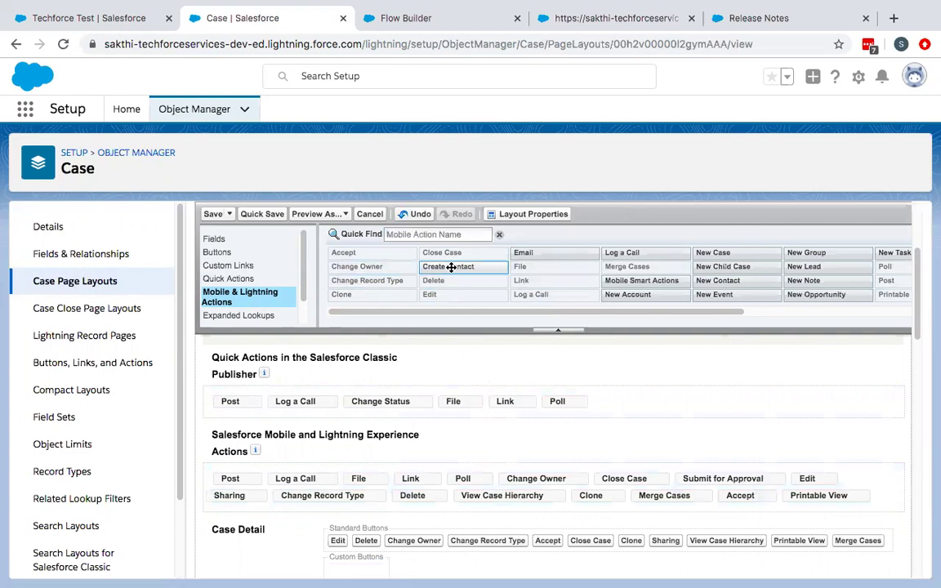
mouse_move(451, 268)
mouse_down()
mouse_move(556, 457)
mouse_move(644, 496)
mouse_up()
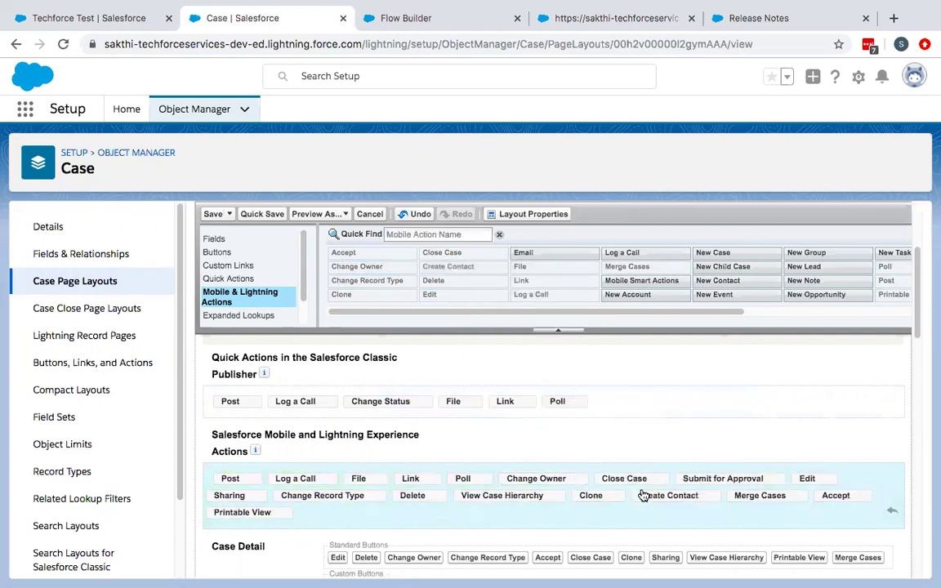
click(212, 214)
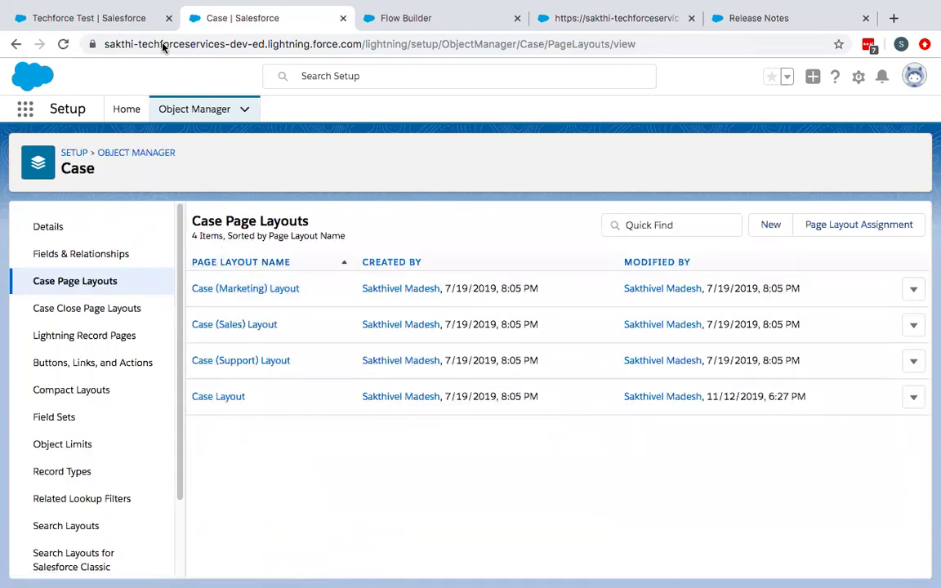
Step: Go back to the Sales app's contact record, search the App Launcher for "case" and open Cases
click(90, 18)
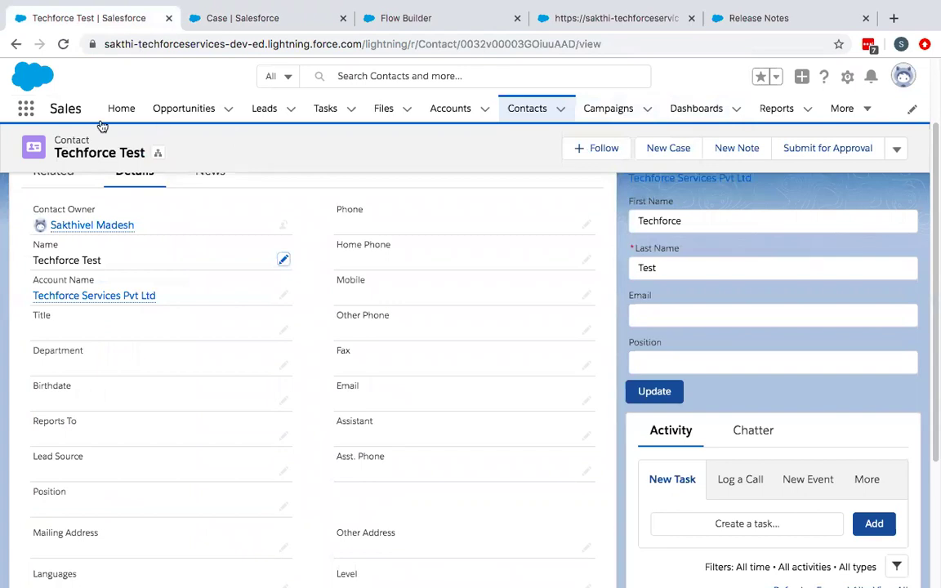
click(27, 110)
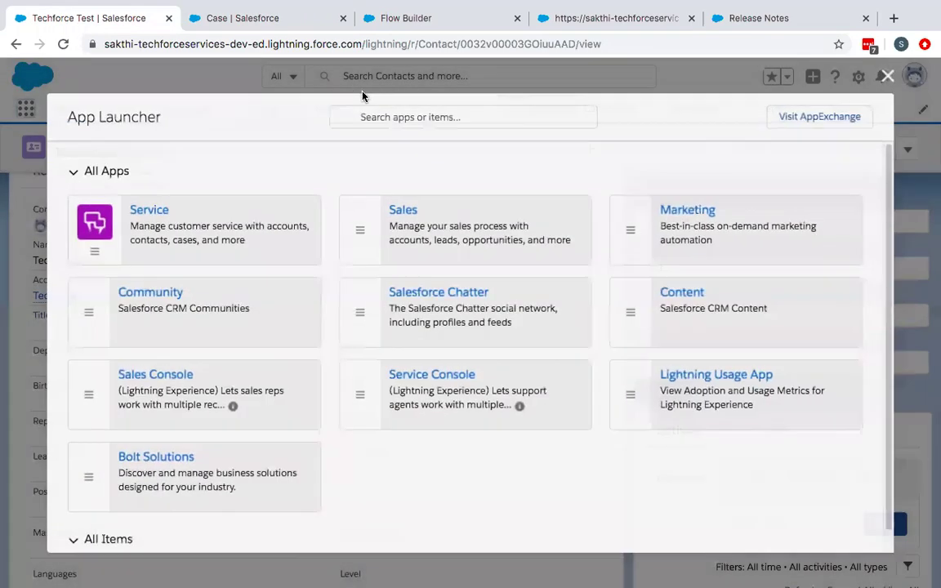
click(378, 116)
text(case)
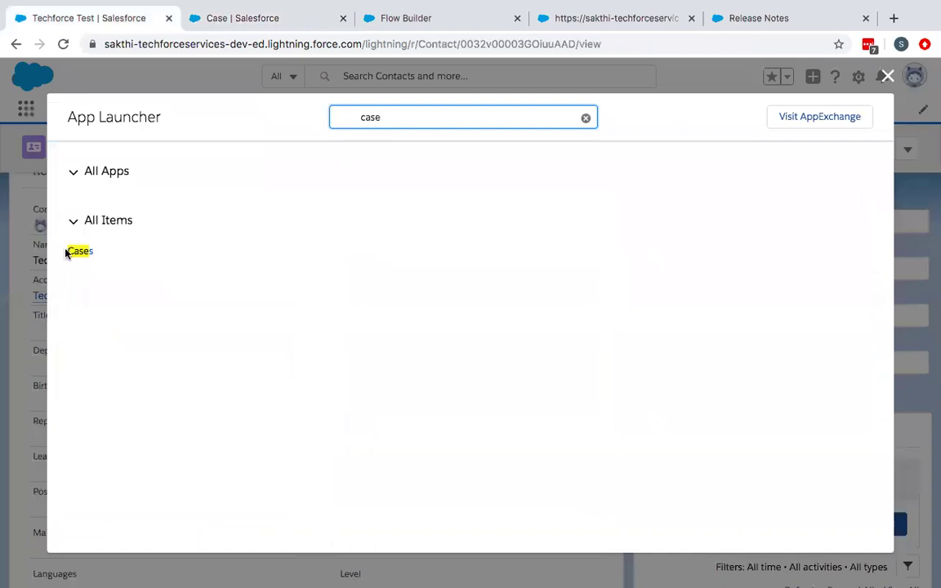
click(72, 252)
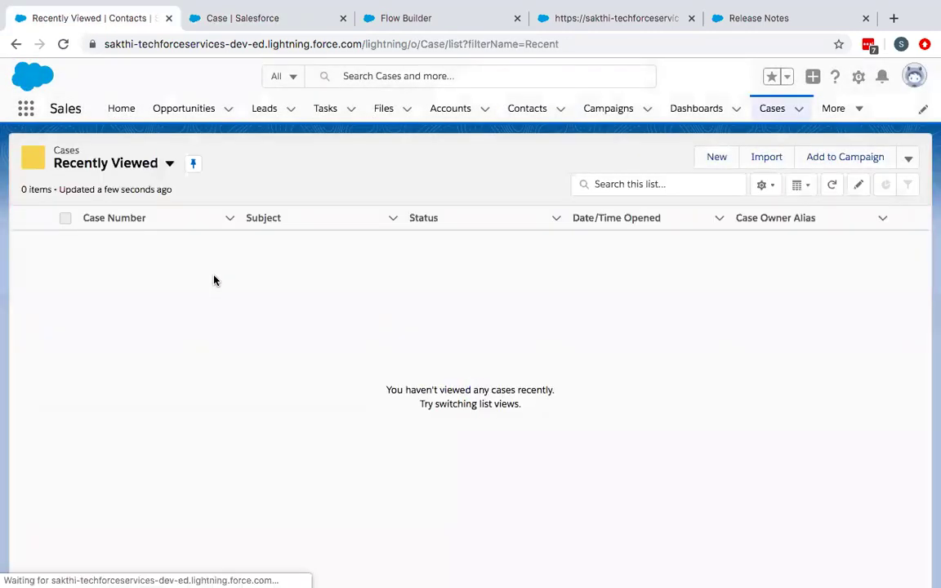
Step: Switch to the All Open Cases list view and open the case about electrical wiring installation for GC5060
click(154, 165)
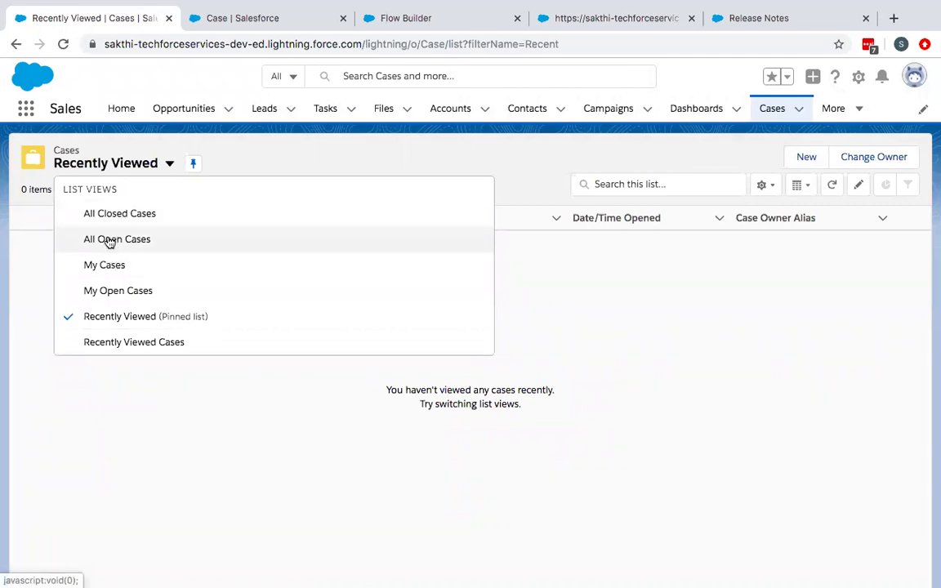
click(111, 240)
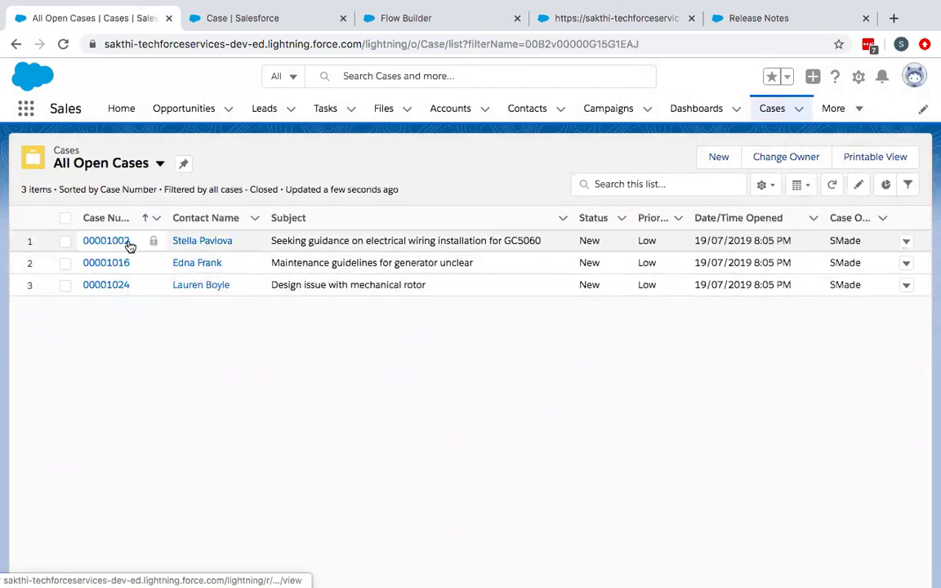
click(120, 242)
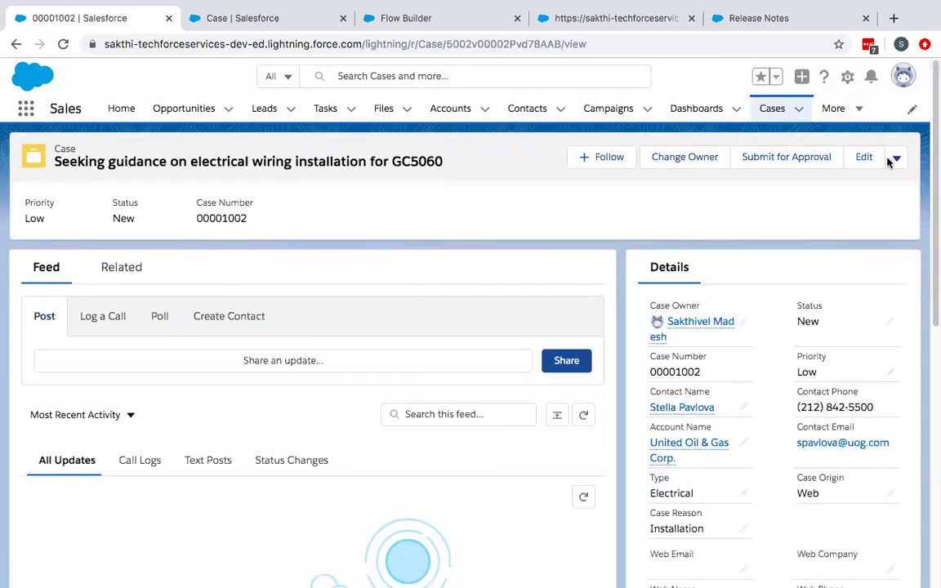
Step: Check the case record's additional header actions for the Create Contact action
click(895, 161)
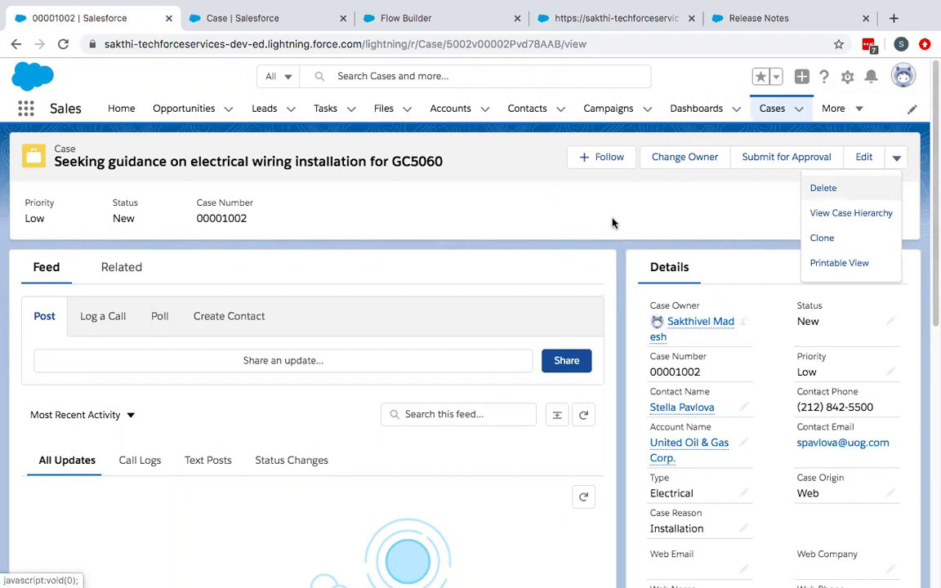
click(633, 219)
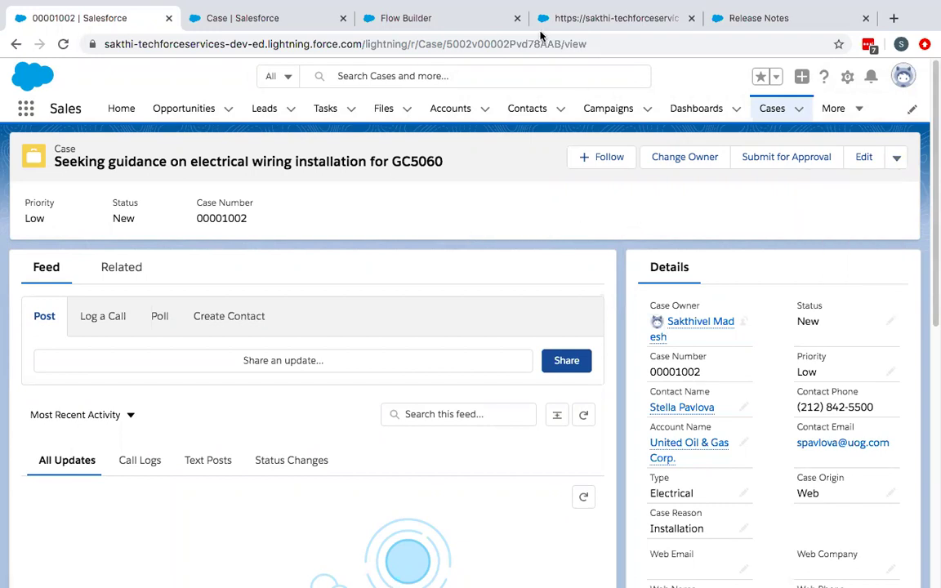
click(896, 160)
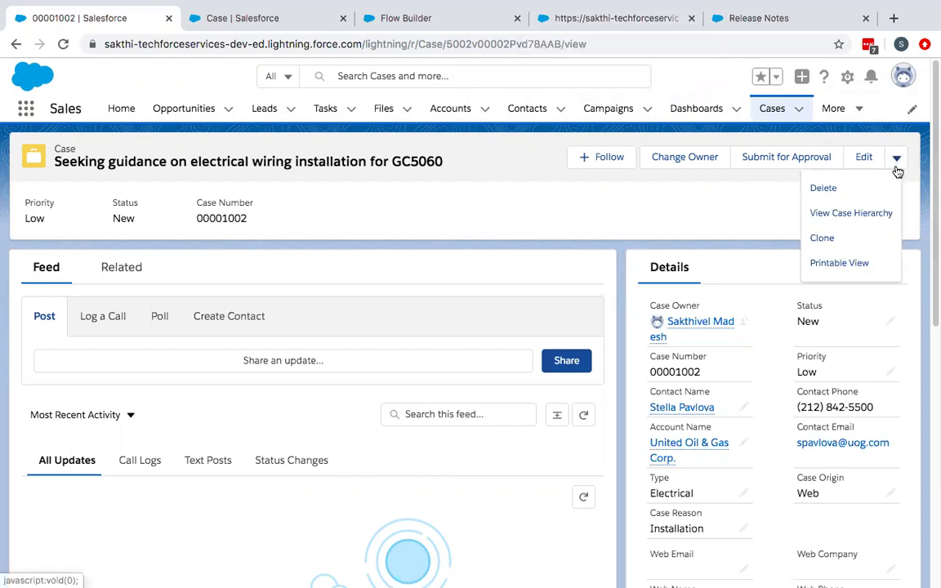
click(726, 222)
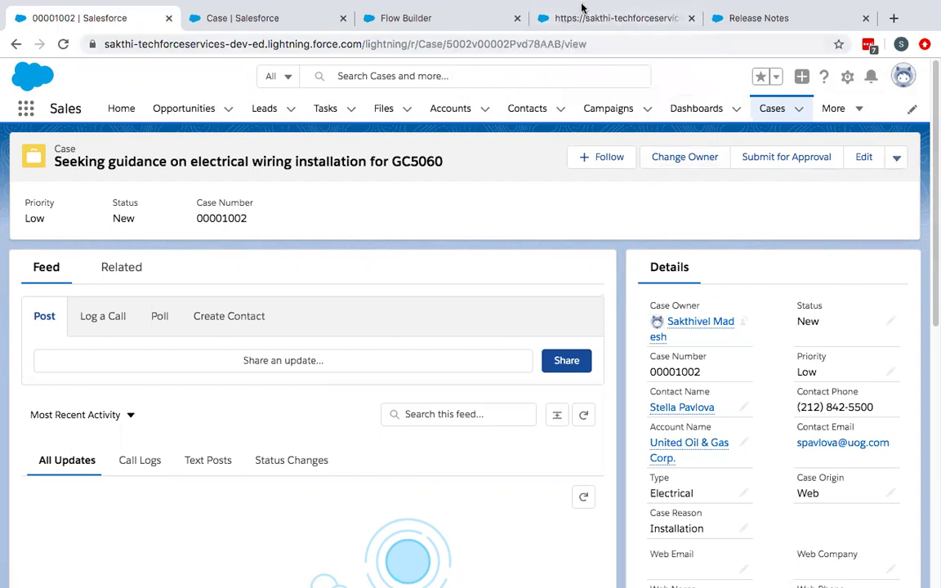
mouse_move(581, 8)
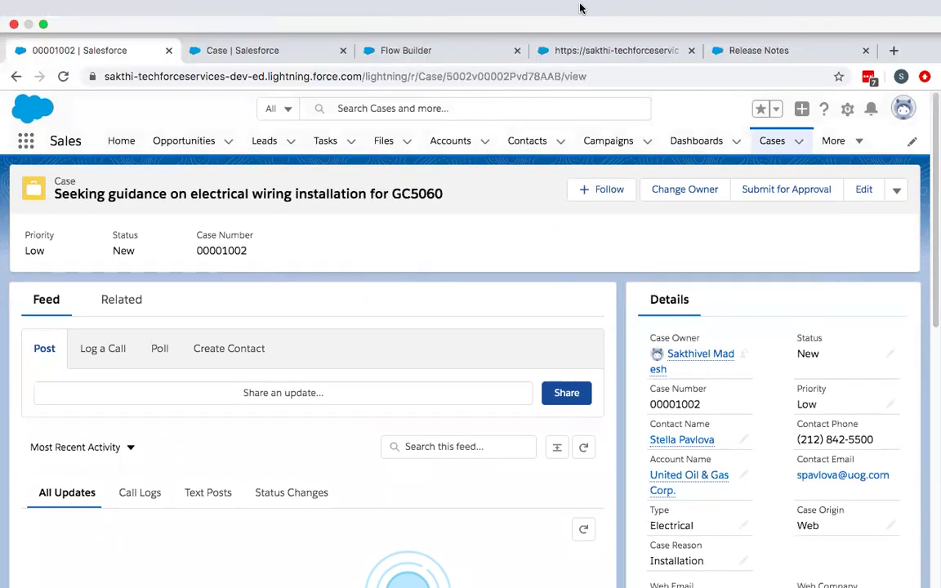
scroll(558, 63, down, 3)
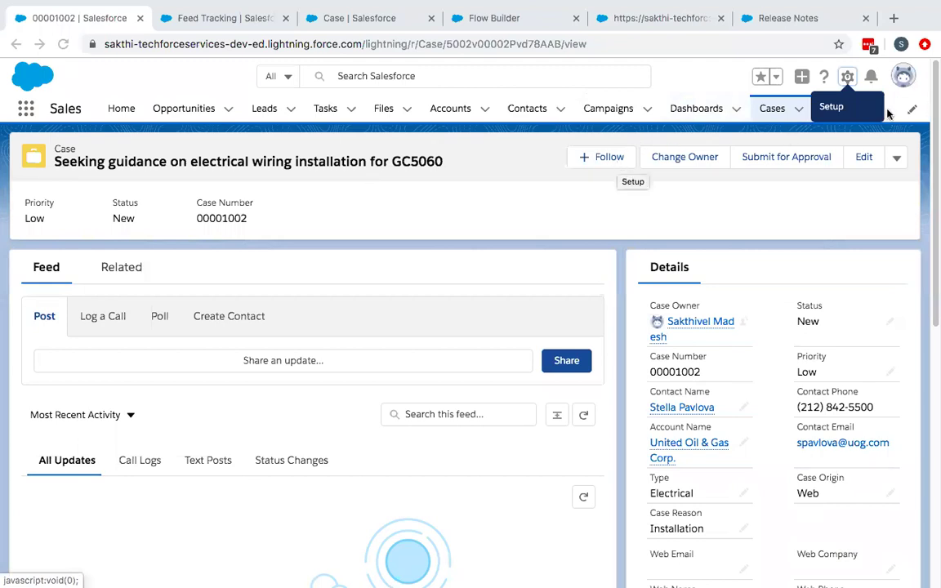
click(902, 165)
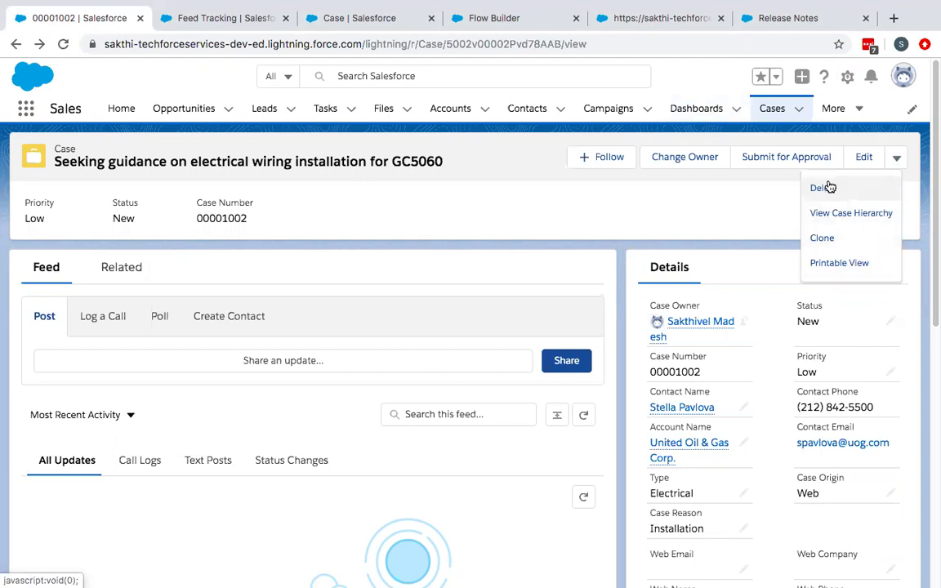
click(711, 217)
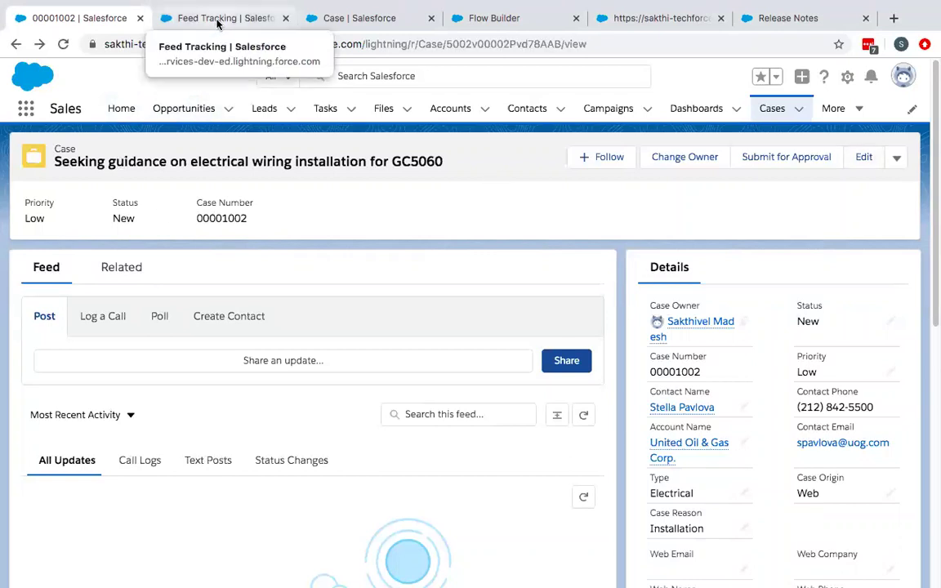
Step: Switch to the Feed Tracking setup page, disable feed tracking for the Case object and save
click(241, 29)
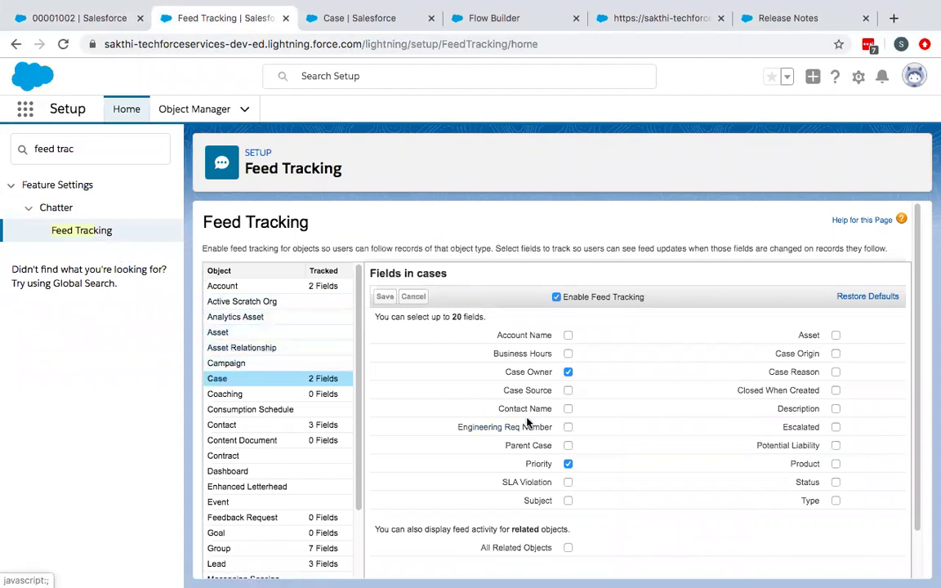
click(556, 297)
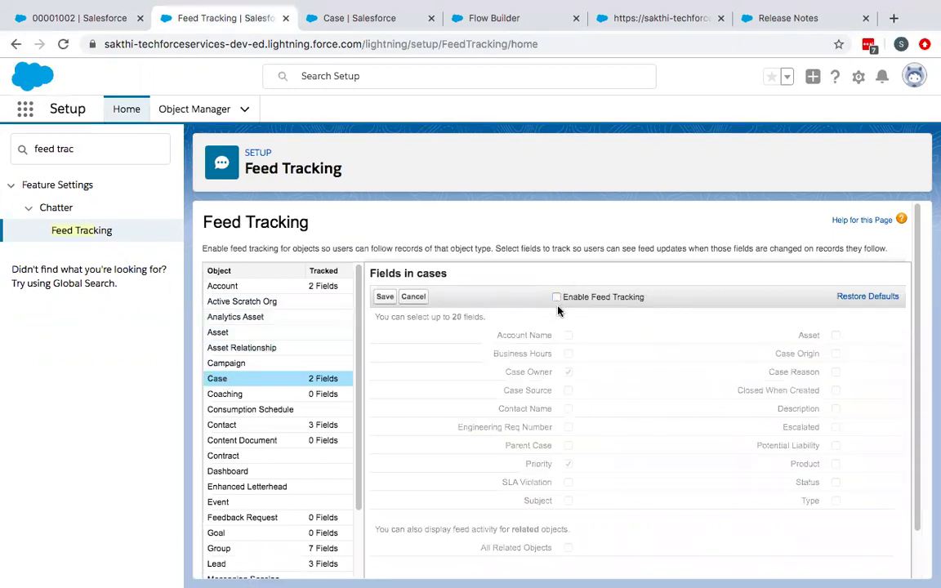
click(385, 296)
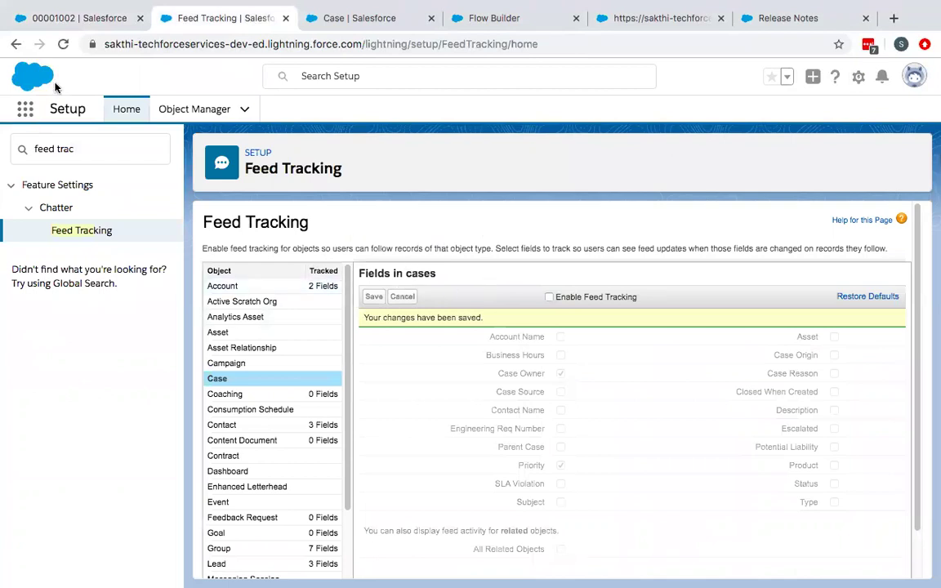
Step: Go back to the case about electrical wiring installation for GC5060 and launch its Create Contact action
click(52, 18)
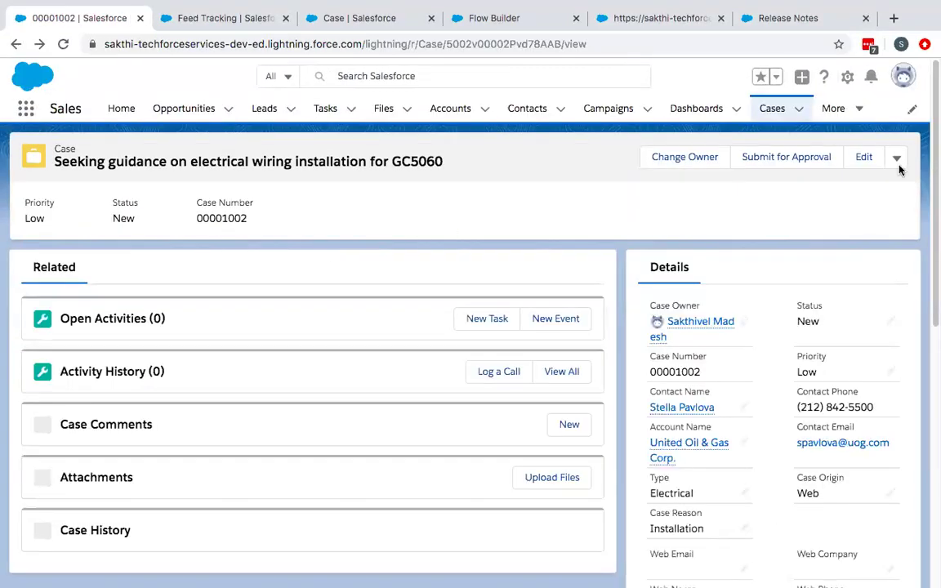
click(895, 162)
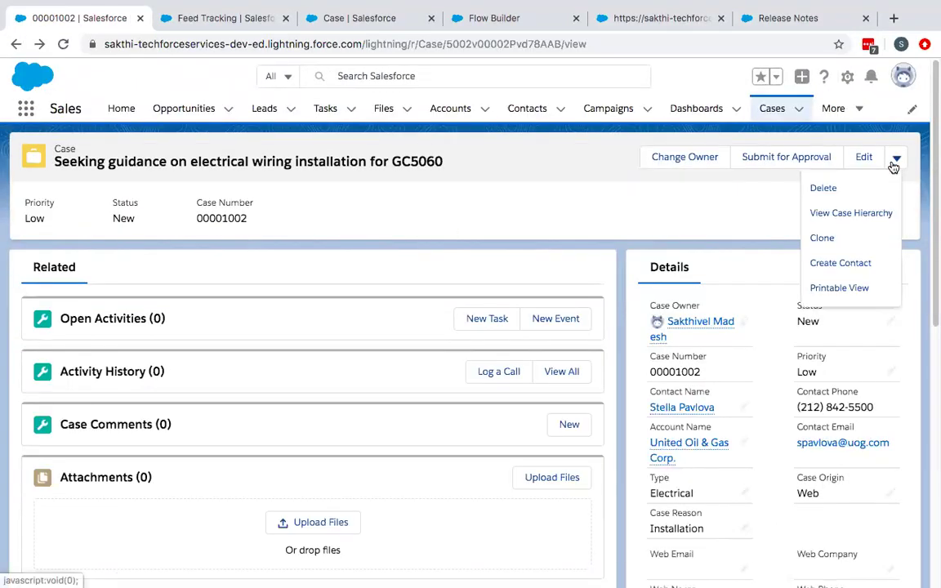
click(841, 263)
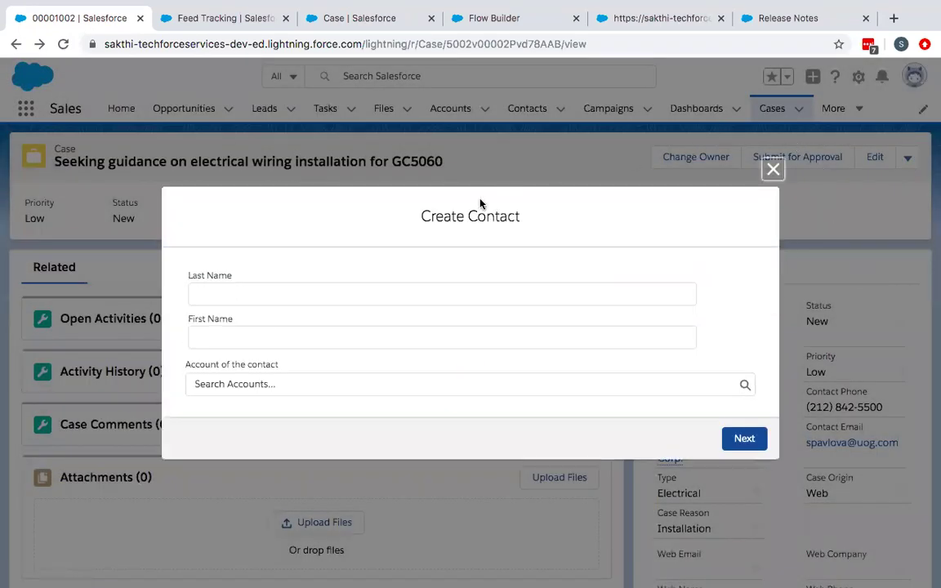
Step: Create the contact with last name Test, first name Techforceservices and account Techforce Services Pvt Ltd, and submit the flow screen
click(367, 293)
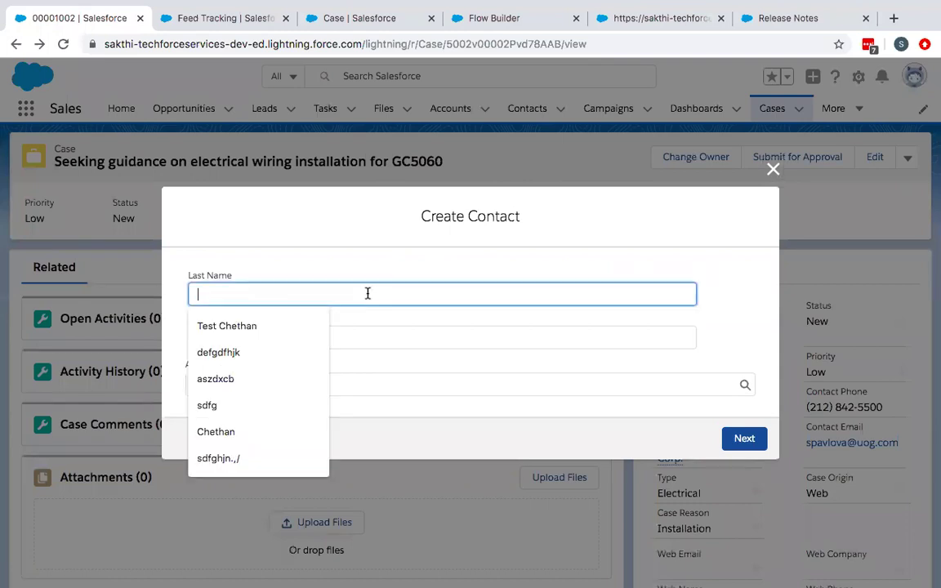
text(Test)
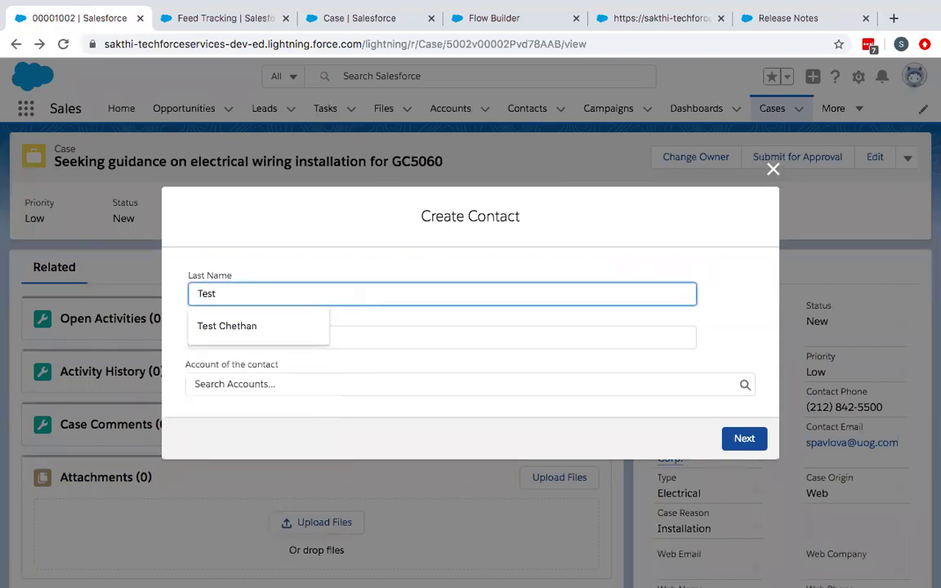
click(441, 337)
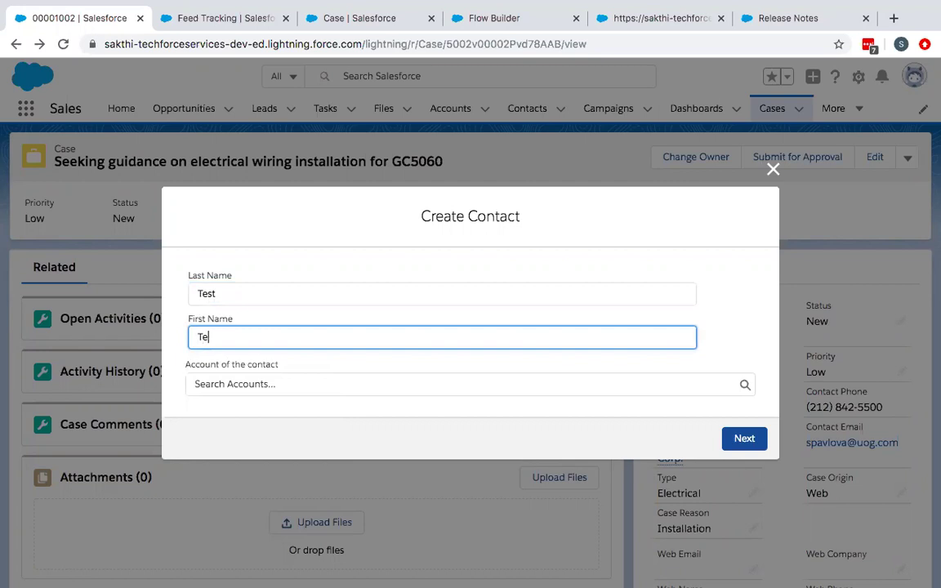
text(Techforceservices)
click(334, 384)
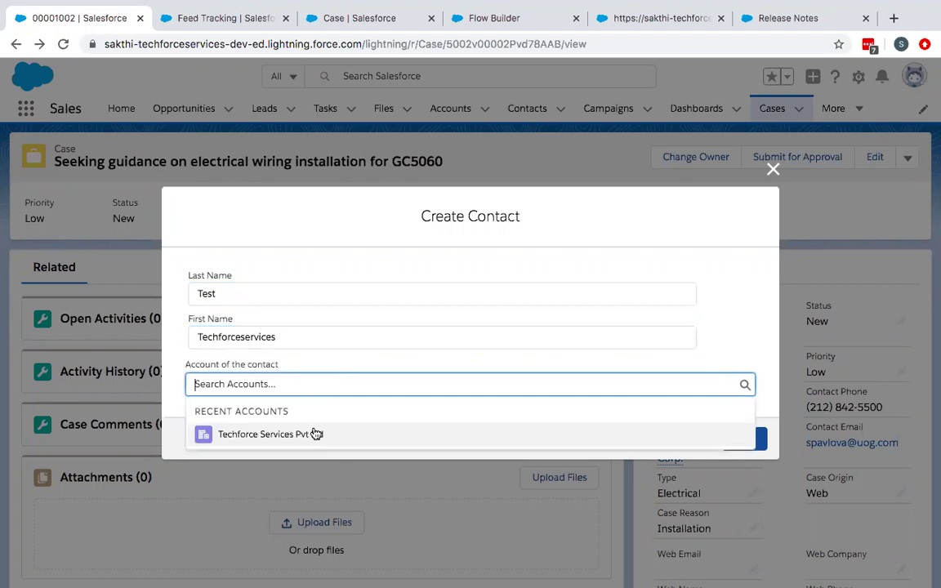
click(317, 434)
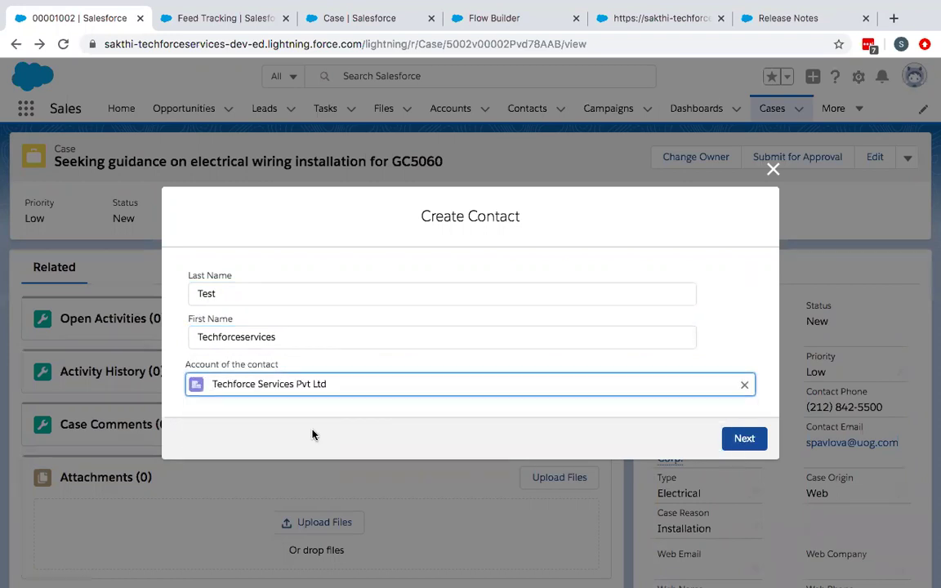
click(743, 440)
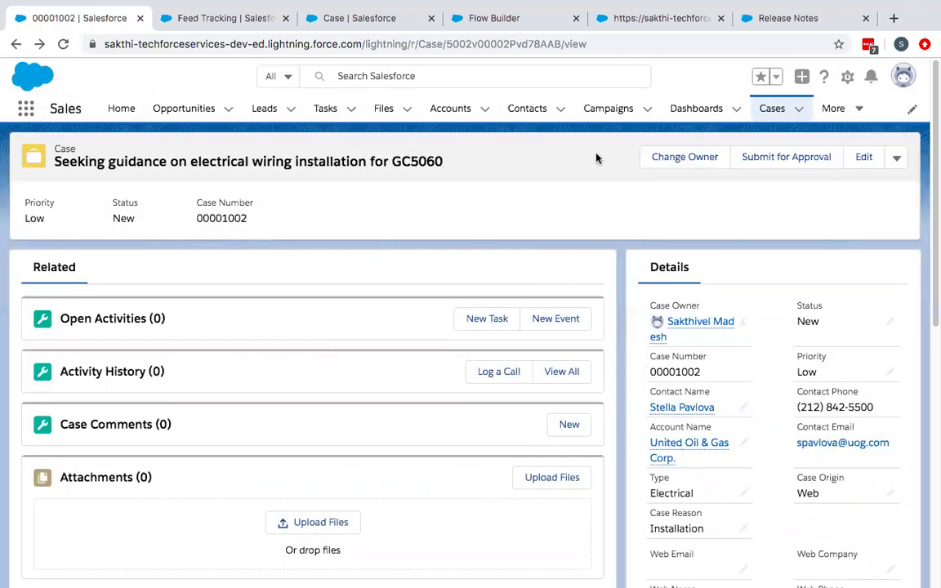
Step: Open the Contacts list in a new browser tab and open the Techforceservices Test contact record
right_click(538, 112)
click(572, 121)
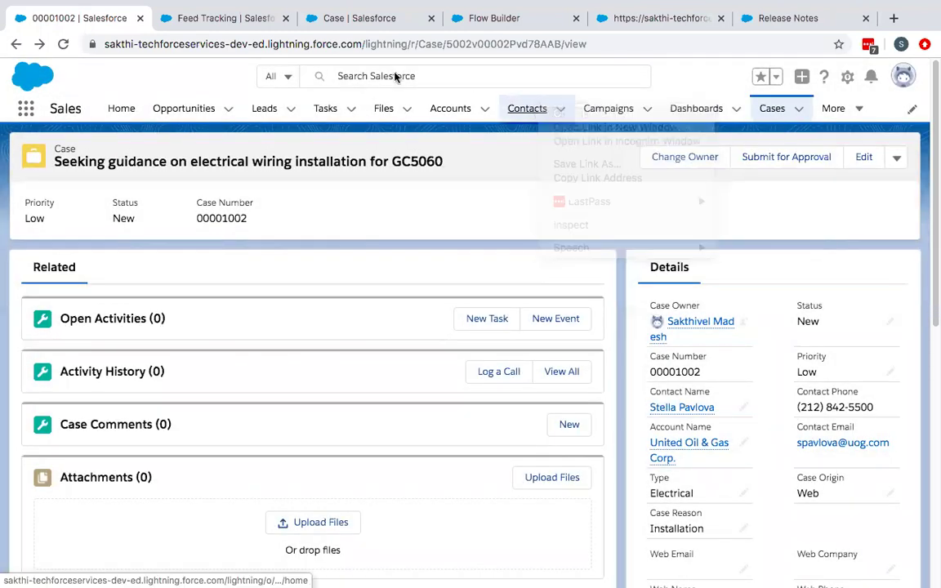
click(311, 27)
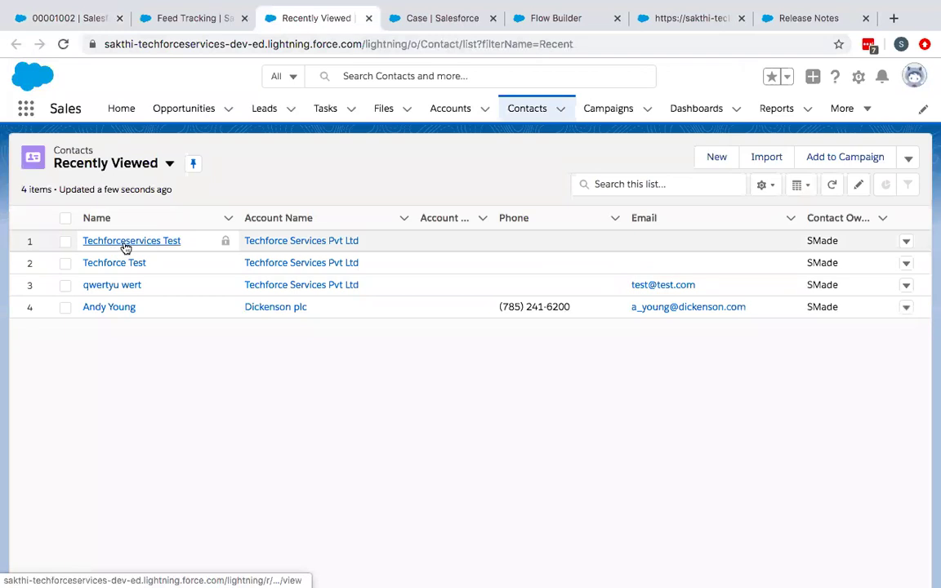
click(137, 244)
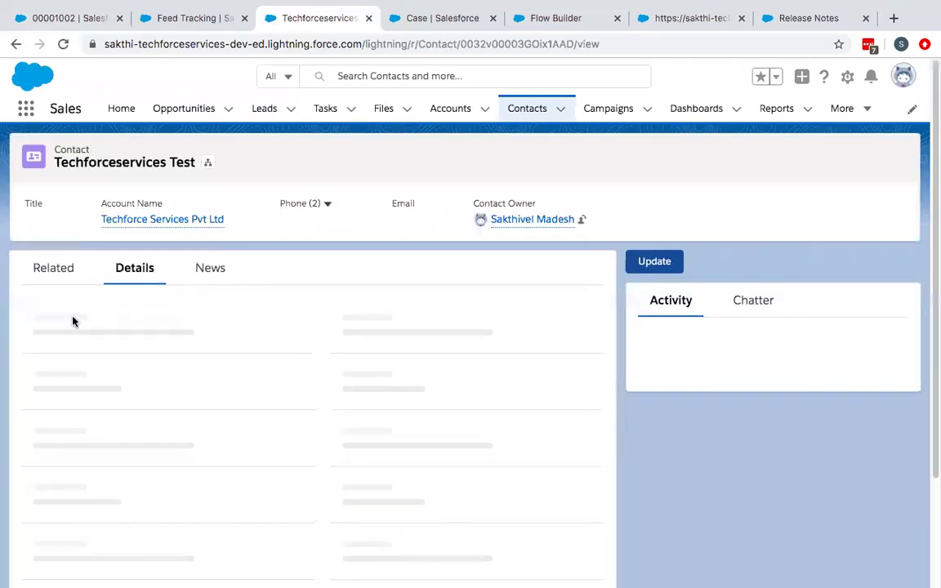
Step: Check the account name and the other details on the Techforceservices Test contact record
drag(96, 219, 237, 218)
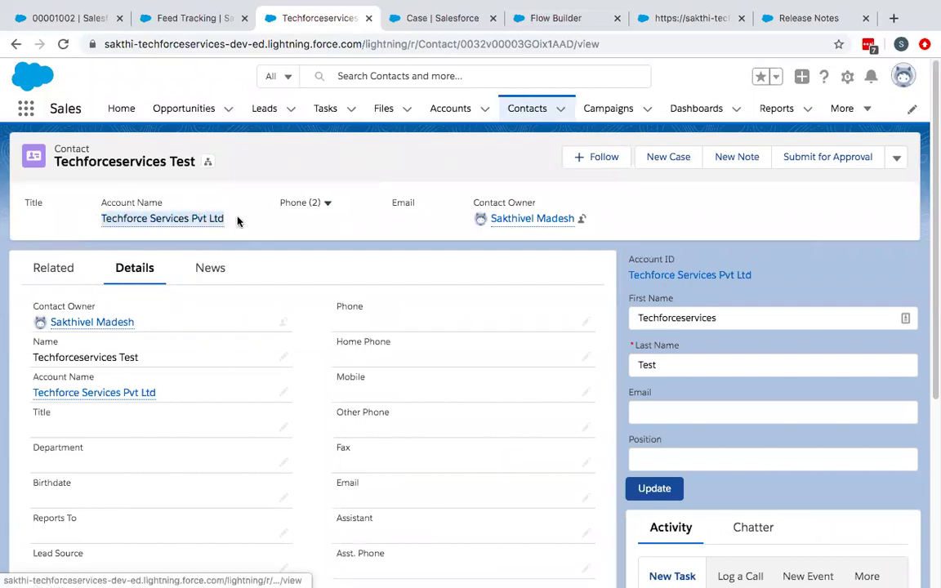
click(80, 224)
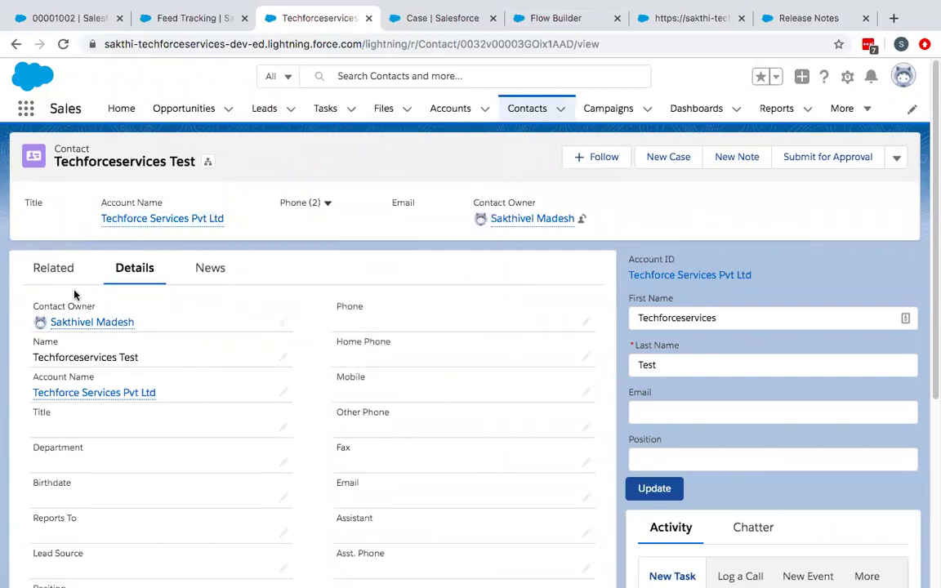
scroll(269, 393, down, 1)
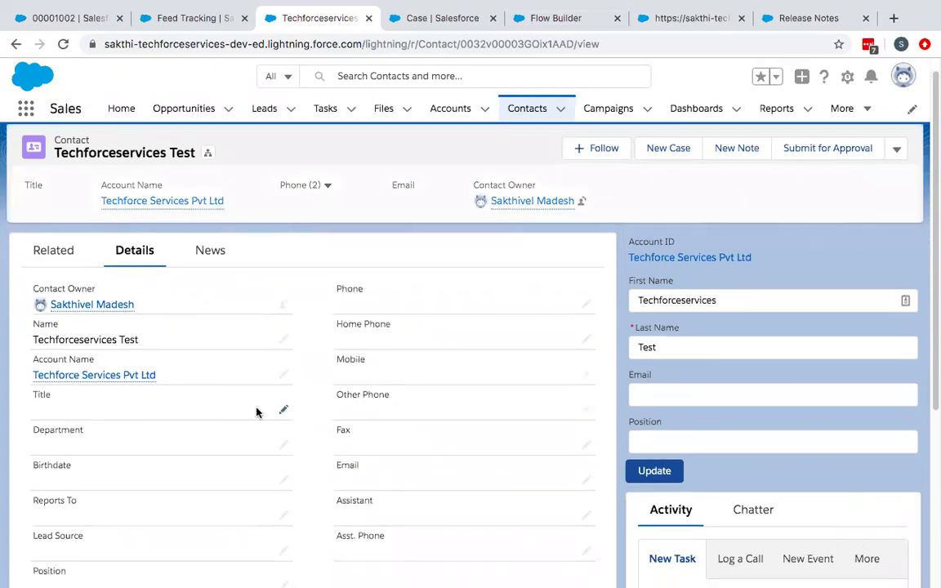
scroll(179, 389, up, 1)
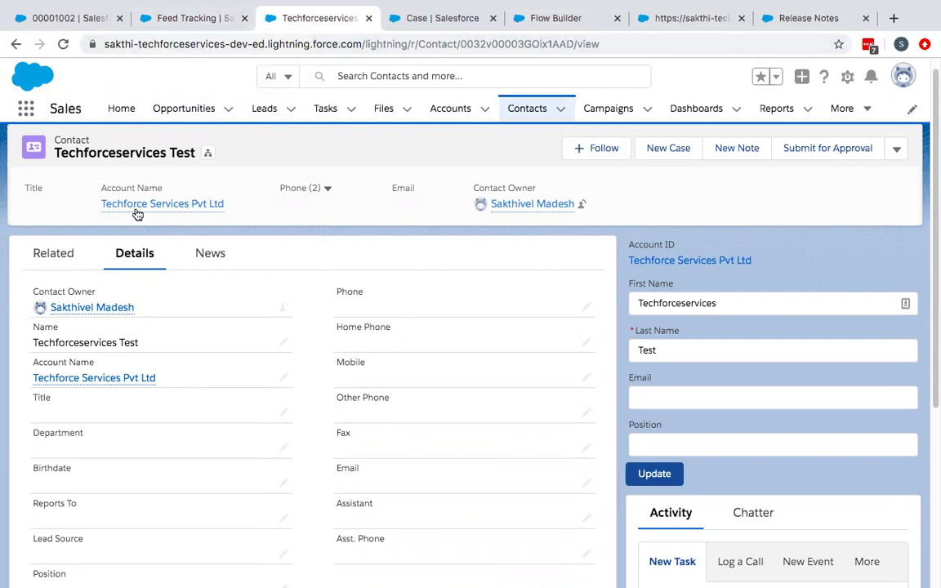
mouse_move(120, 209)
mouse_move(579, 6)
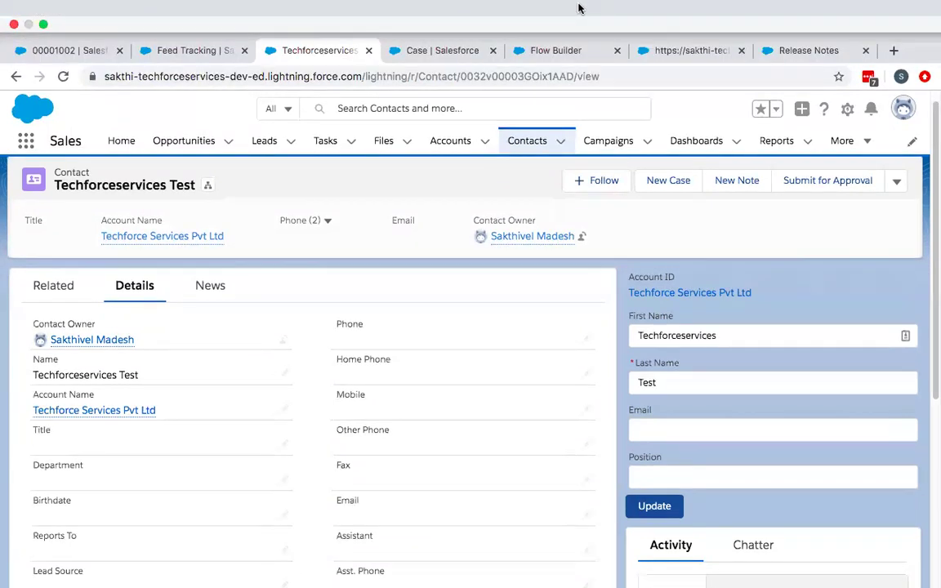